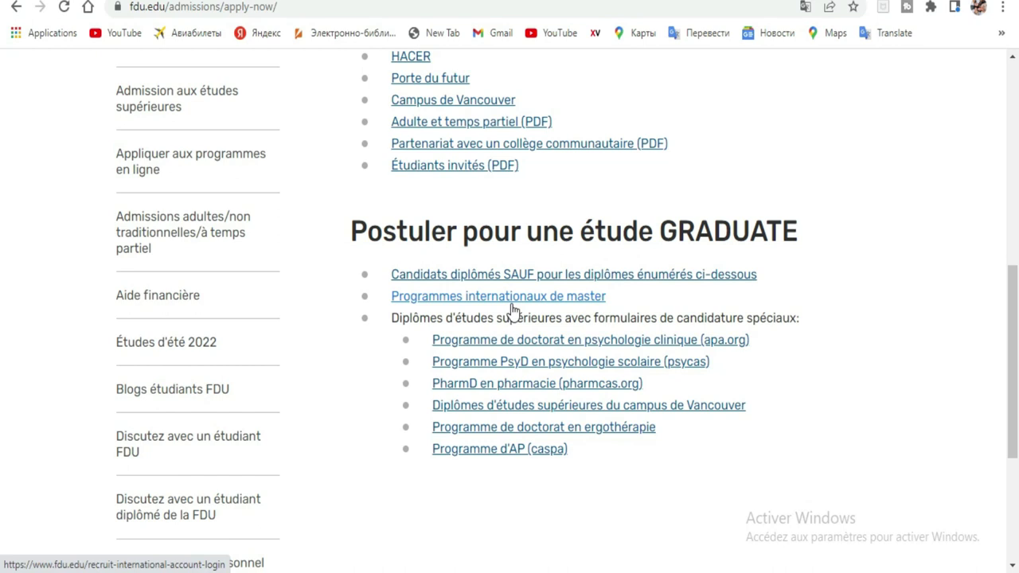
Examine the sign-in page of the international application portal, including its login fields and account creation option
{"action": "scroll", "coordinate": [1007, 64], "scroll_direction": "up", "scroll_amount": 3}
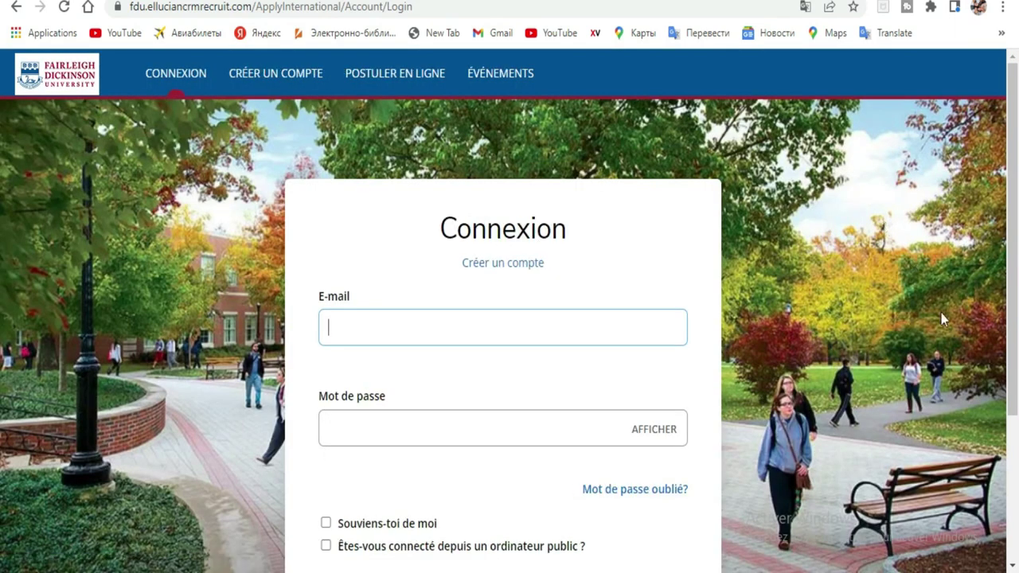
{"action": "scroll", "coordinate": [2, 250], "scroll_direction": "down", "scroll_amount": 2}
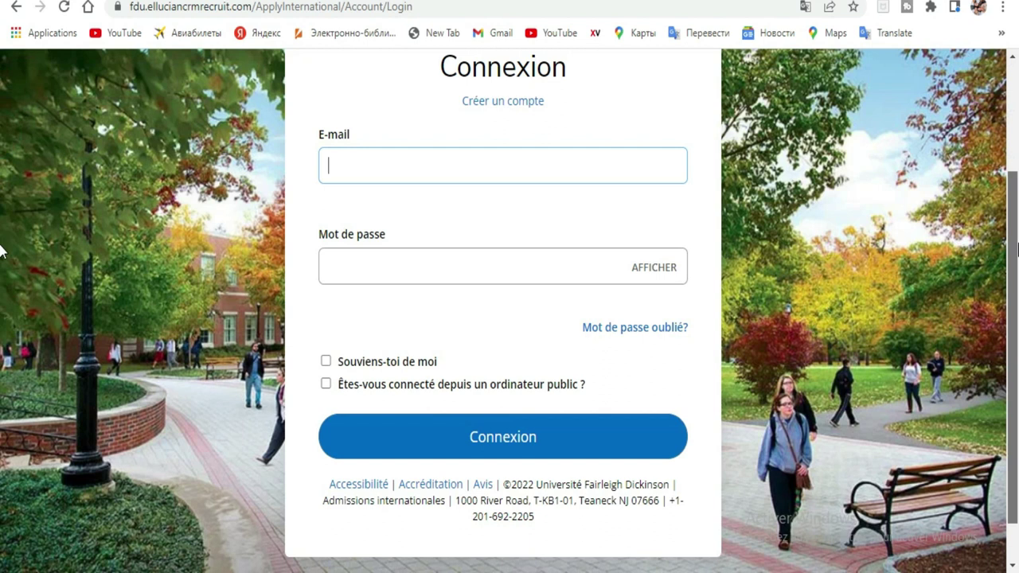
{"action": "scroll", "coordinate": [1, 195], "scroll_direction": "up", "scroll_amount": 1}
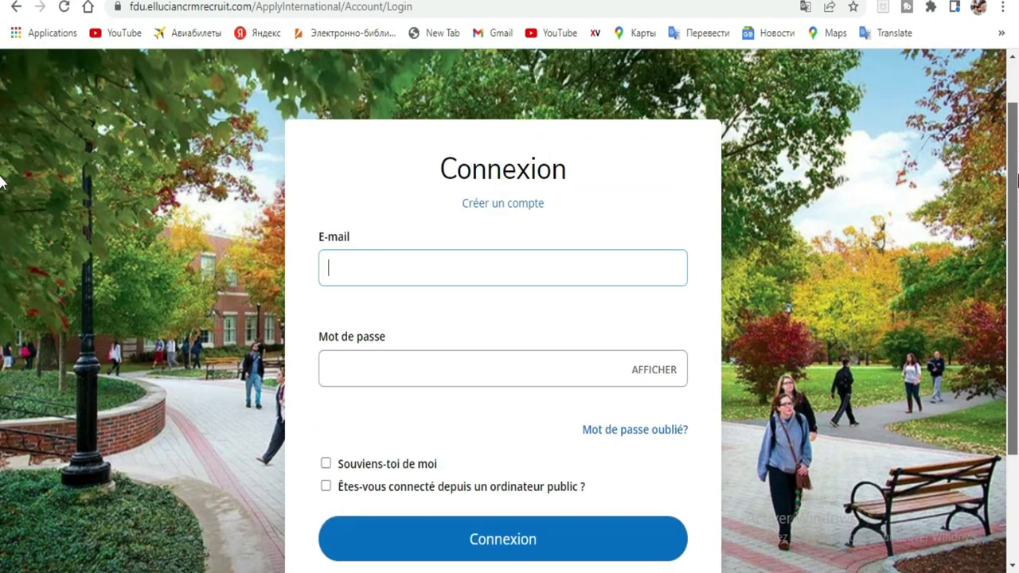
{"action": "scroll", "coordinate": [1, 91], "scroll_direction": "up", "scroll_amount": 1}
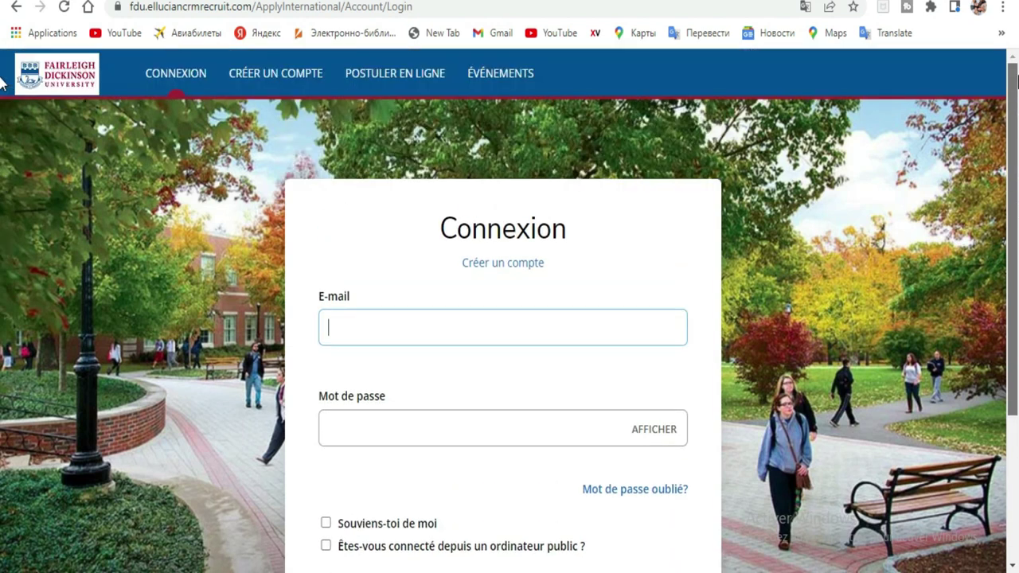
{"action": "scroll", "coordinate": [1, 95], "scroll_direction": "down", "scroll_amount": 1}
{"action": "scroll", "coordinate": [1, 91], "scroll_direction": "up", "scroll_amount": 1}
{"action": "scroll", "coordinate": [1, 143], "scroll_direction": "down", "scroll_amount": 2}
{"action": "scroll", "coordinate": [2, 270], "scroll_direction": "up", "scroll_amount": 2}
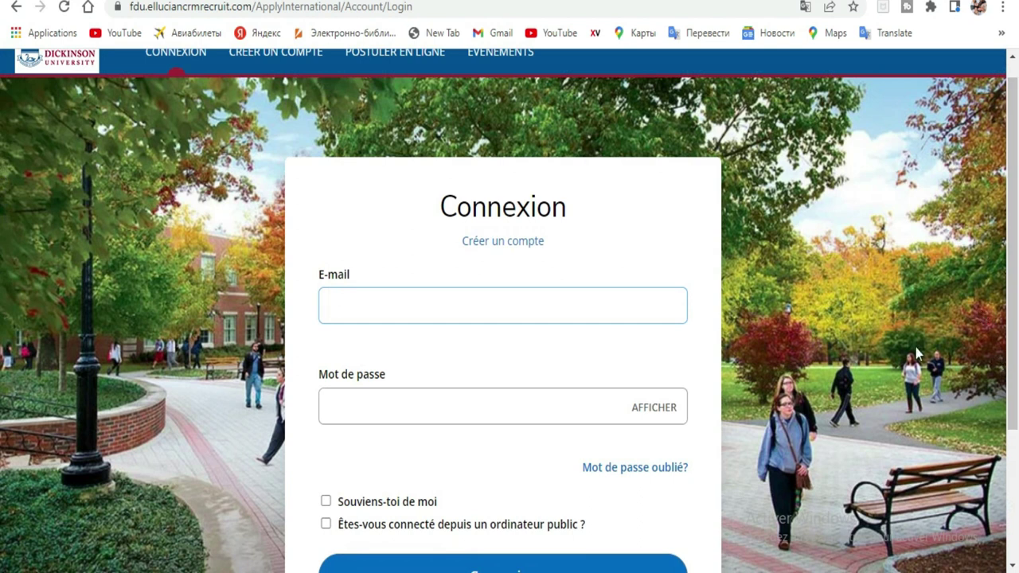
{"action": "scroll", "coordinate": [2, 177], "scroll_direction": "down", "scroll_amount": 1}
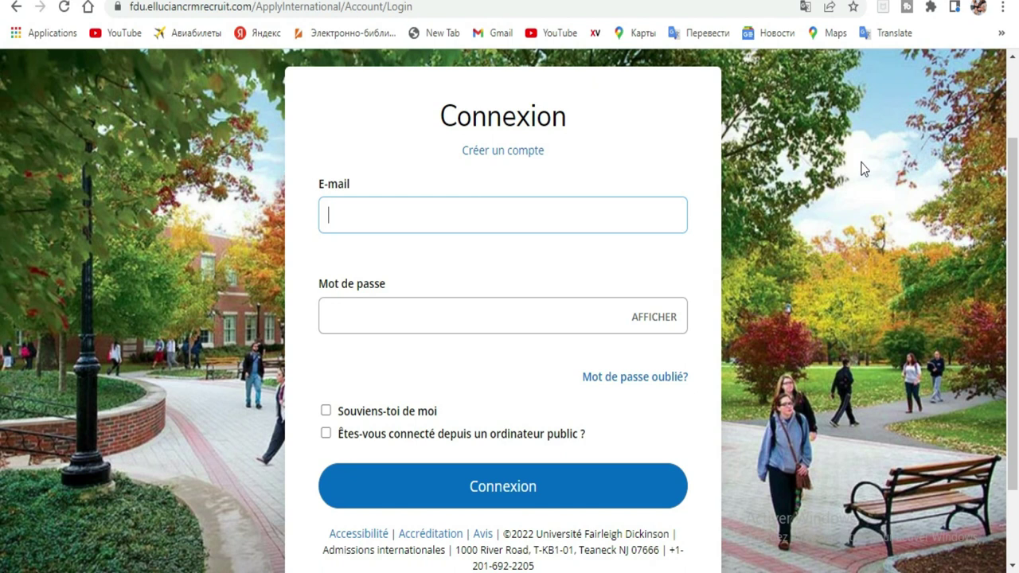
{"action": "mouse_move", "coordinate": [1018, 253]}
{"action": "left_mouse_down"}
{"action": "mouse_move", "coordinate": [1018, 198]}
{"action": "mouse_move", "coordinate": [1018, 236]}
{"action": "left_mouse_up"}
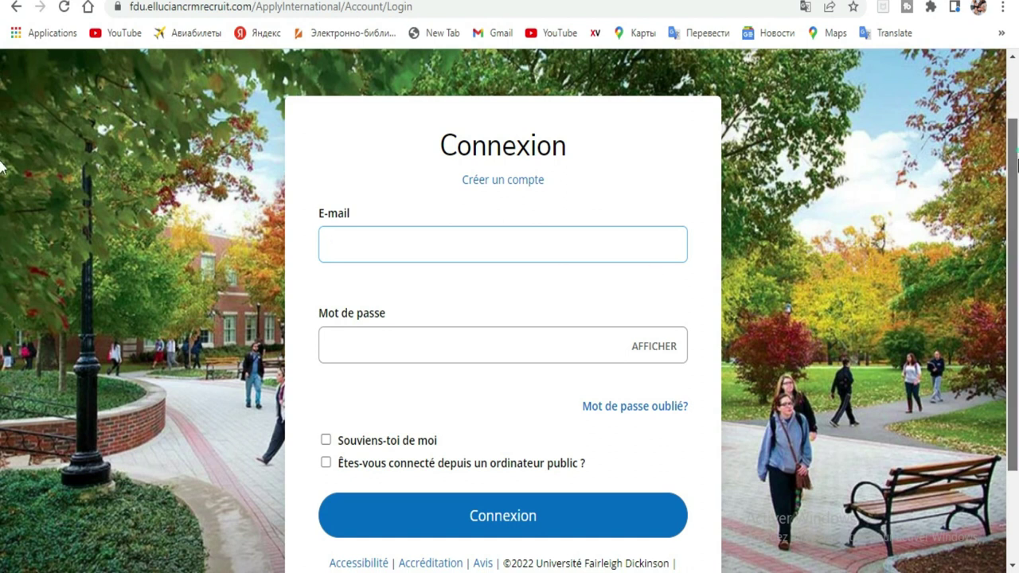
{"action": "scroll", "coordinate": [3, 280], "scroll_direction": "down", "scroll_amount": 3}
{"action": "scroll", "coordinate": [3, 214], "scroll_direction": "up", "scroll_amount": 3}
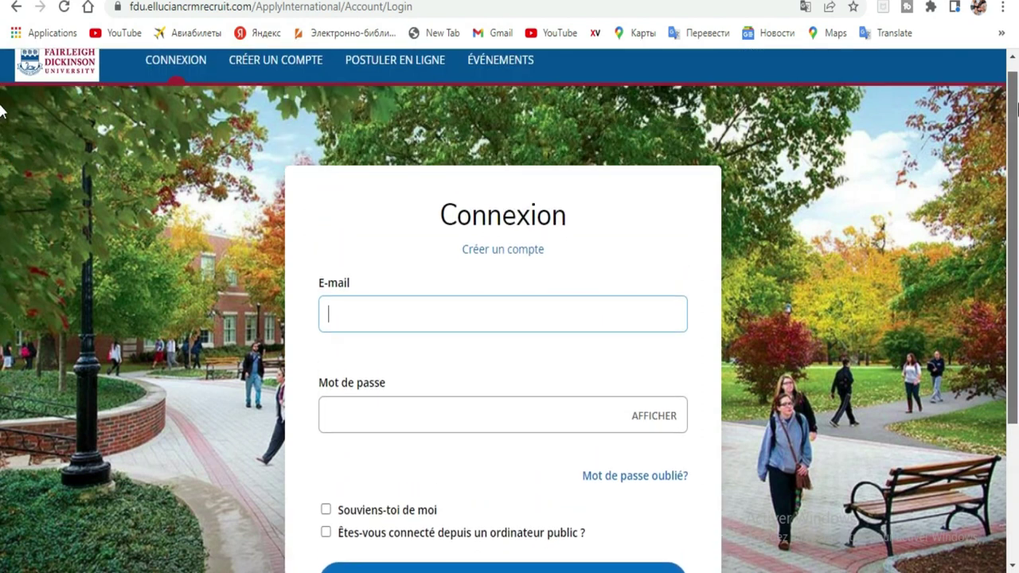
{"action": "scroll", "coordinate": [2, 107], "scroll_direction": "down", "scroll_amount": 3}
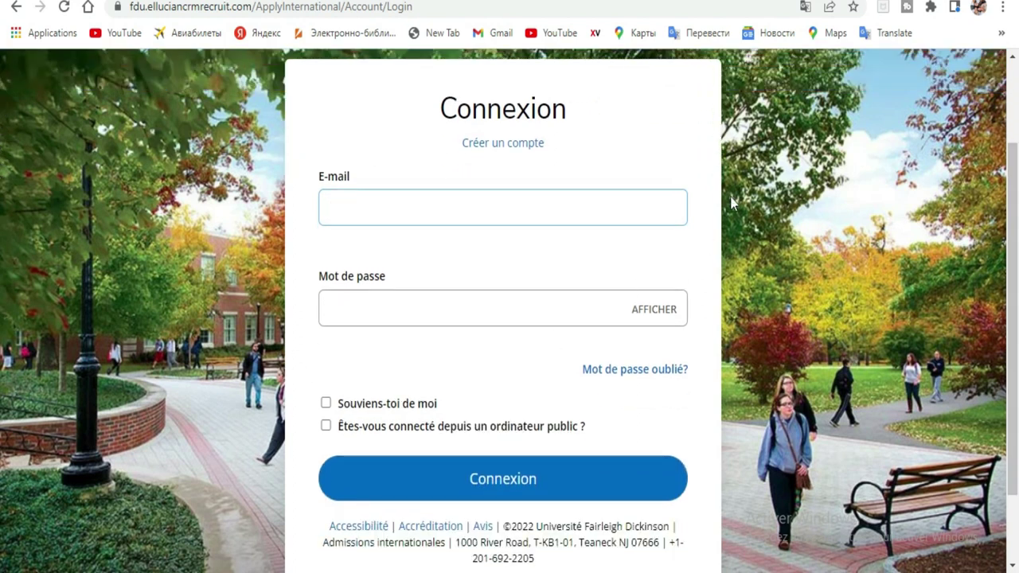
{"action": "scroll", "coordinate": [3, 292], "scroll_direction": "up", "scroll_amount": 3}
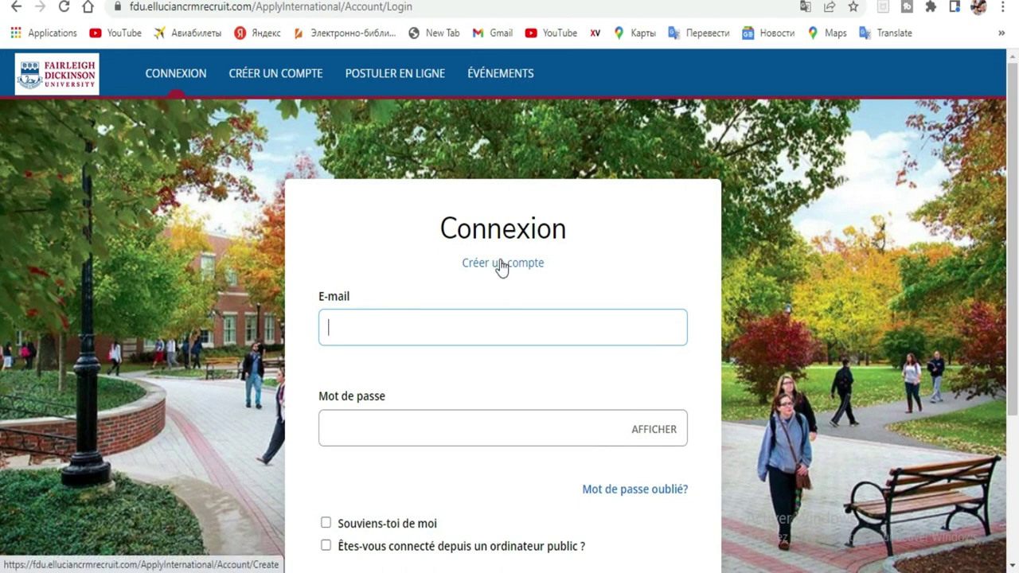
Open the account creation form from the sign-in page and look over its contact, programme and password fields
{"action": "scroll", "coordinate": [4, 215], "scroll_direction": "down", "scroll_amount": 3}
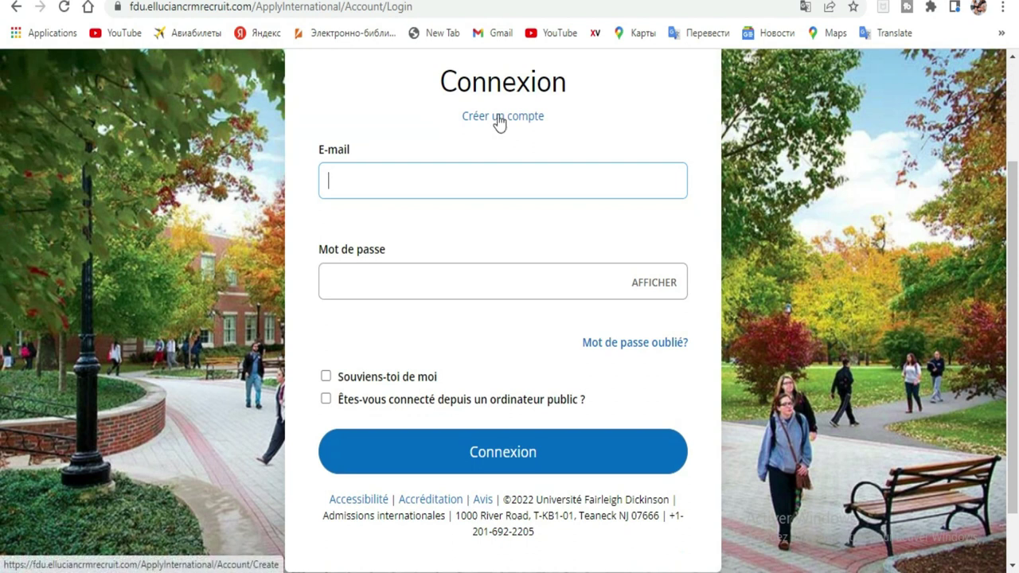
{"action": "left_click", "coordinate": [499, 121]}
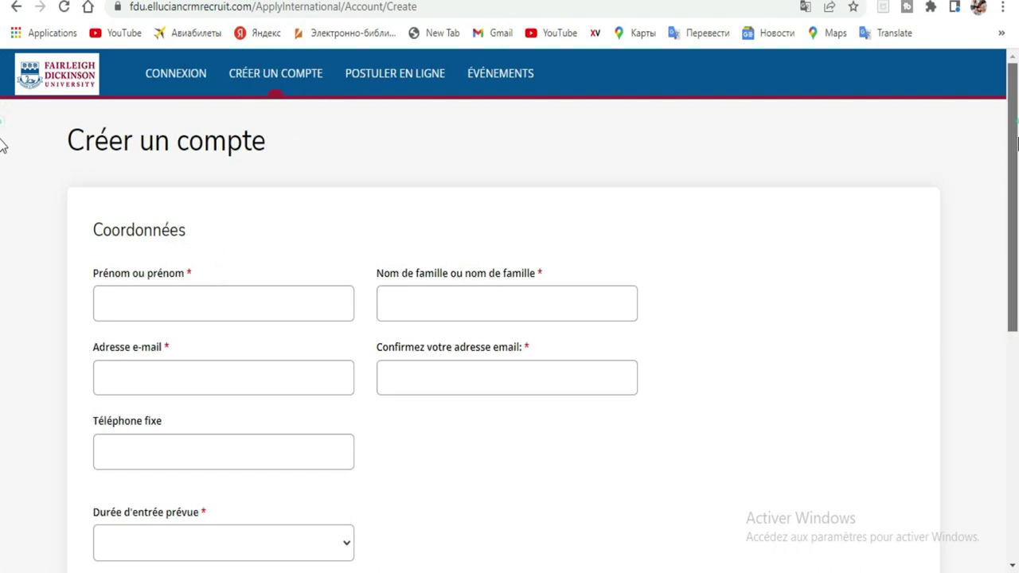
{"action": "scroll", "coordinate": [2, 128], "scroll_direction": "down", "scroll_amount": 6}
{"action": "scroll", "coordinate": [1013, 195], "scroll_direction": "up", "scroll_amount": 1}
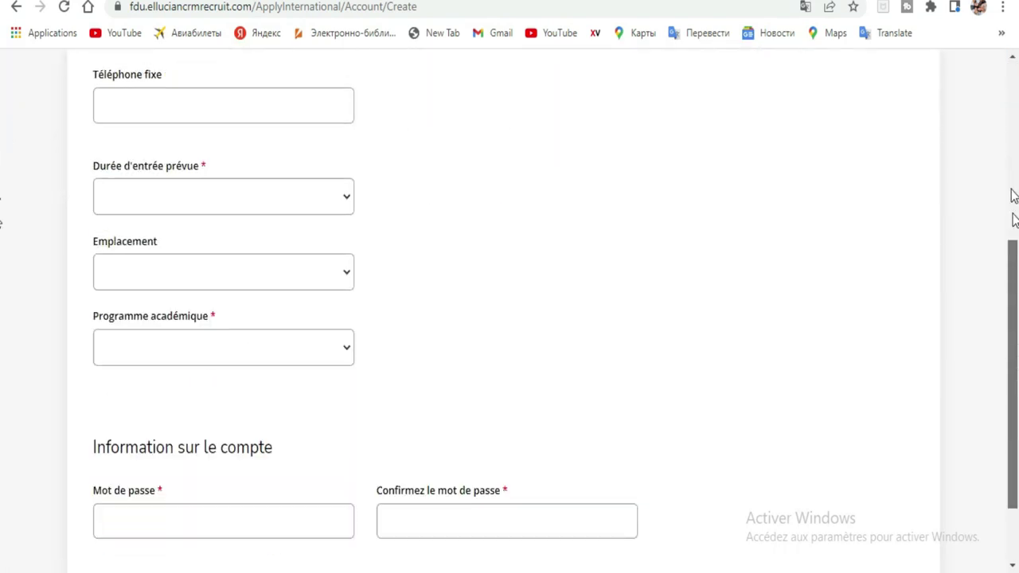
{"action": "scroll", "coordinate": [1011, 176], "scroll_direction": "up", "scroll_amount": 3}
{"action": "scroll", "coordinate": [1012, 198], "scroll_direction": "down", "scroll_amount": 1}
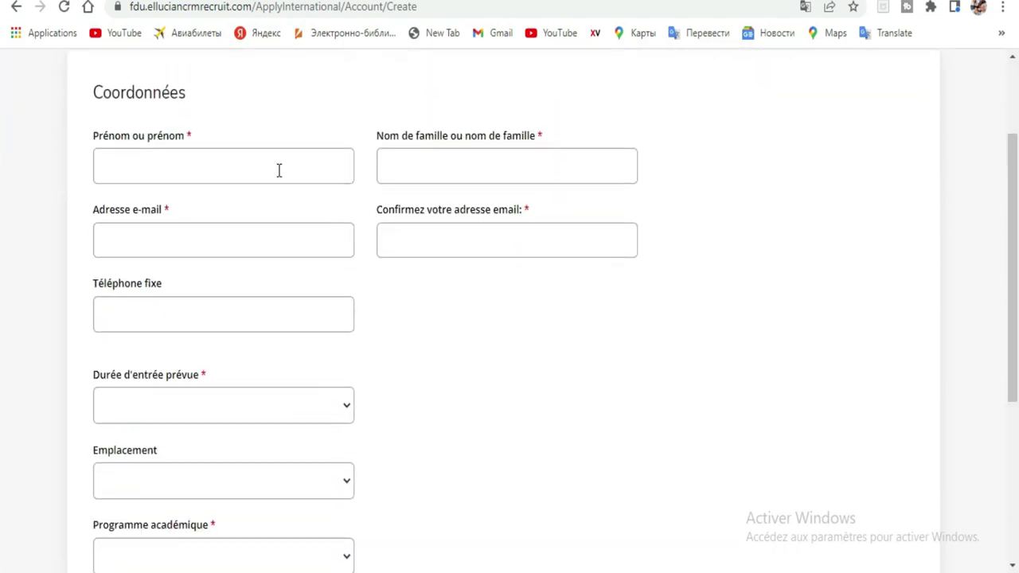
Enter the applicant's first name in the contact details using the on-screen keyboard
{"action": "left_click", "coordinate": [189, 179]}
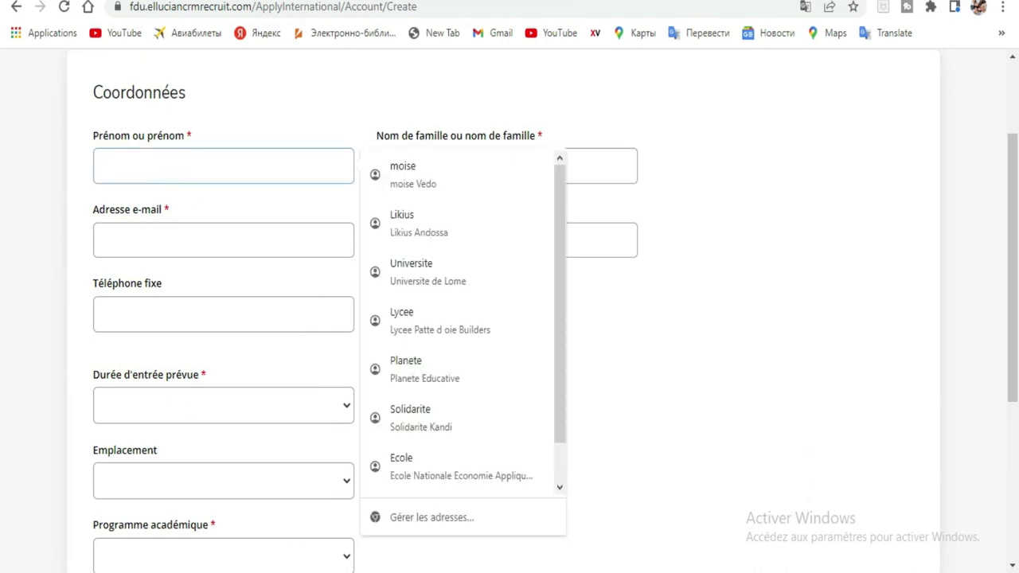
{"action": "left_click", "coordinate": [205, 163]}
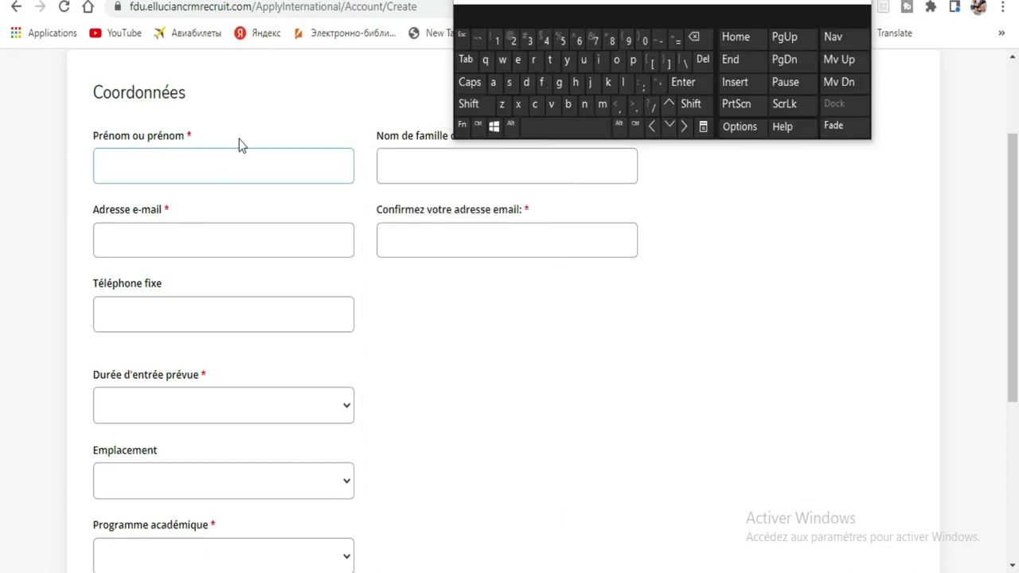
{"action": "left_click", "coordinate": [489, 106]}
{"action": "left_click", "coordinate": [568, 104]}
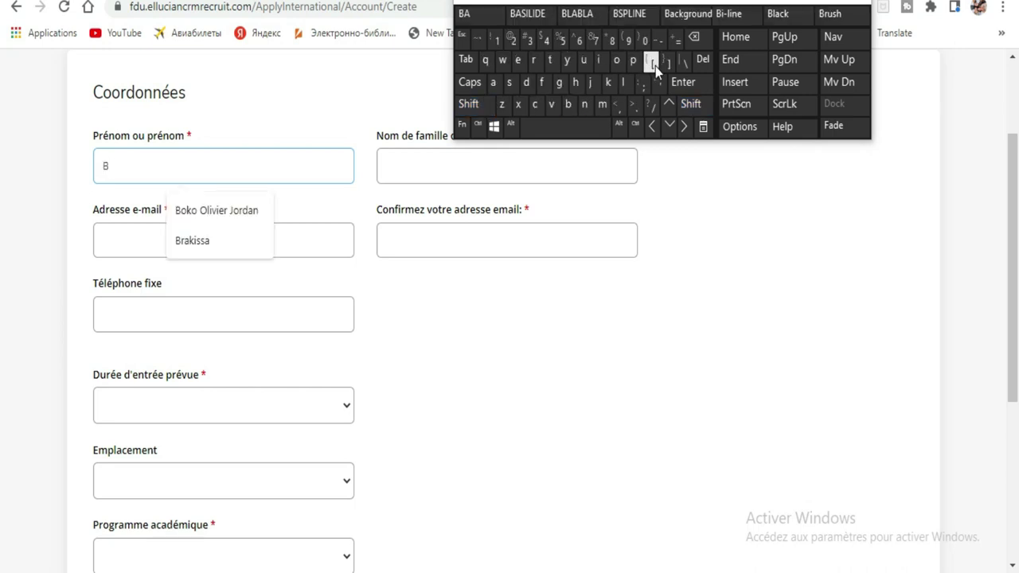
{"action": "left_click", "coordinate": [626, 83]}
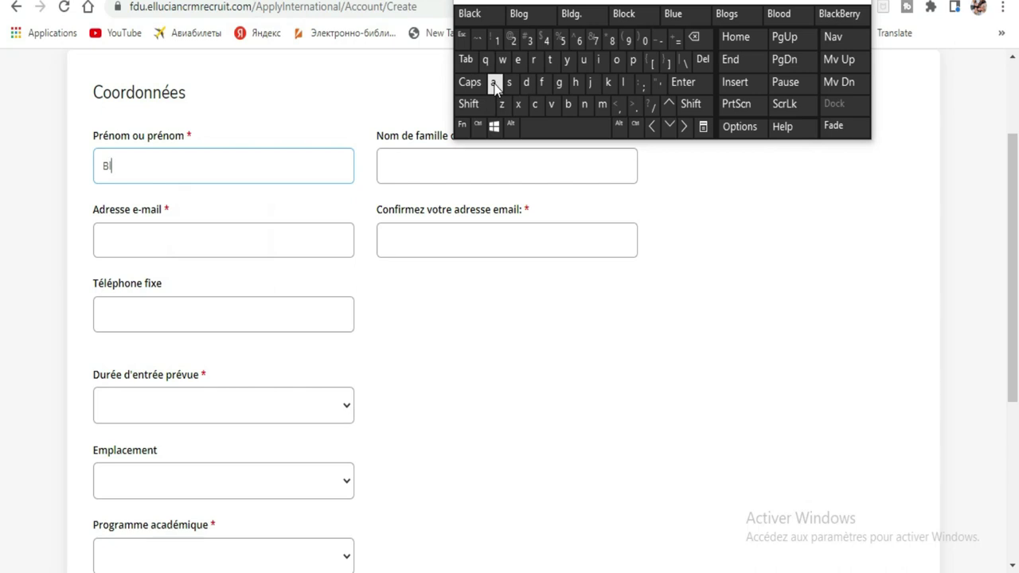
{"action": "left_click", "coordinate": [493, 82]}
{"action": "left_click", "coordinate": [602, 62]}
{"action": "left_click", "coordinate": [509, 83]}
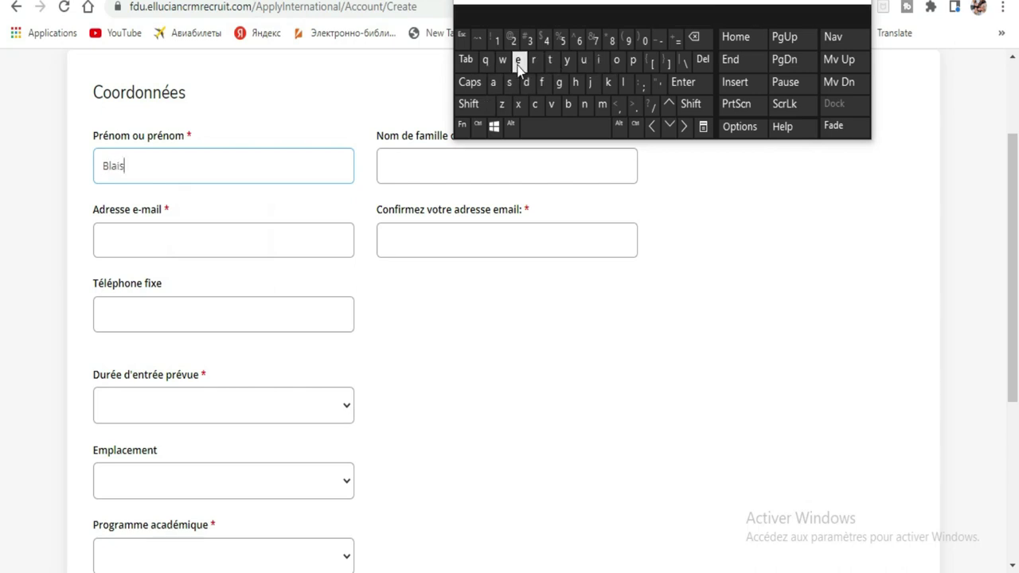
Enter the applicant's family name in the contact details
{"action": "left_click", "coordinate": [400, 165]}
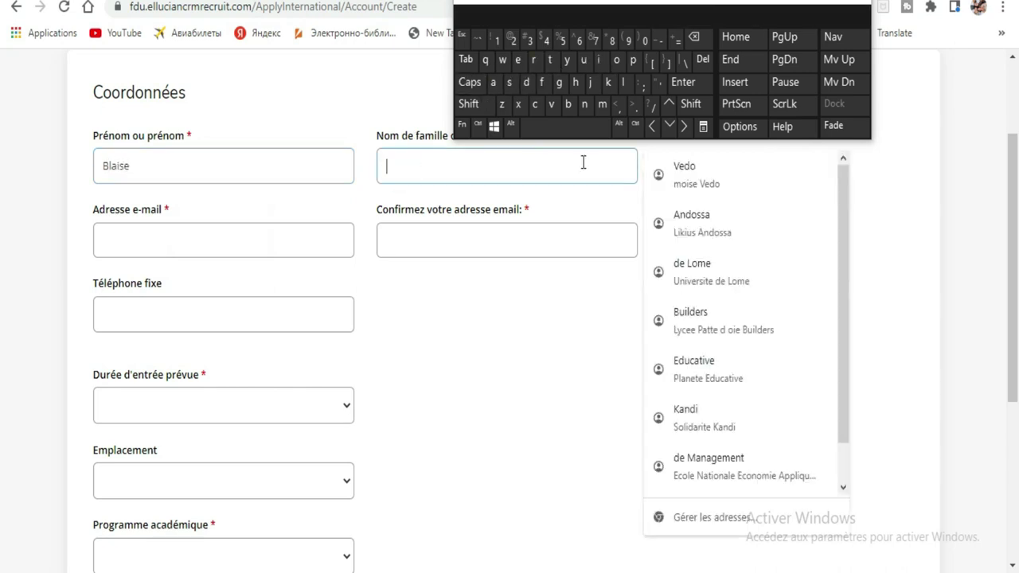
{"action": "left_click", "coordinate": [608, 83]}
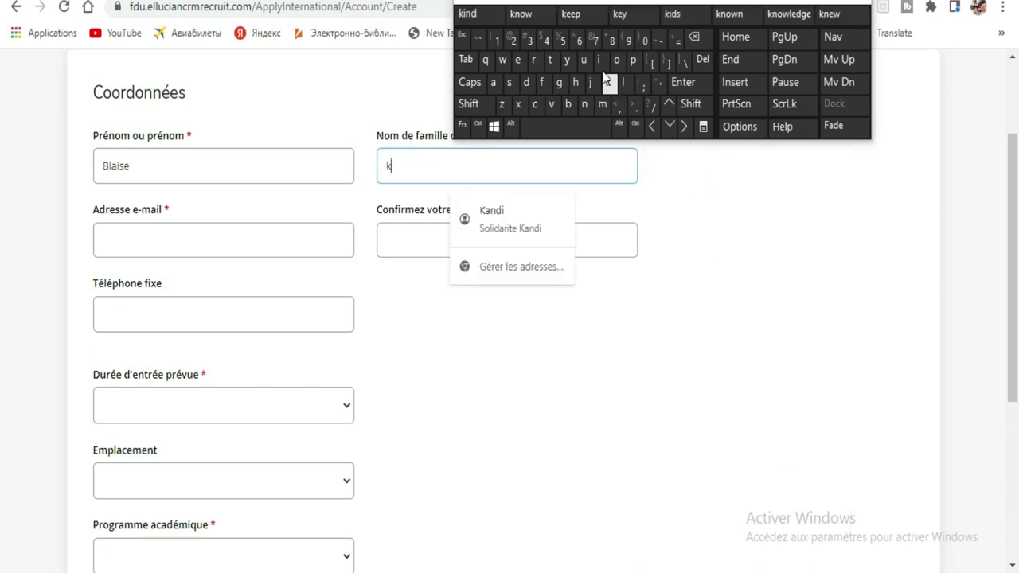
{"action": "left_click", "coordinate": [599, 60]}
{"action": "left_click", "coordinate": [550, 63]}
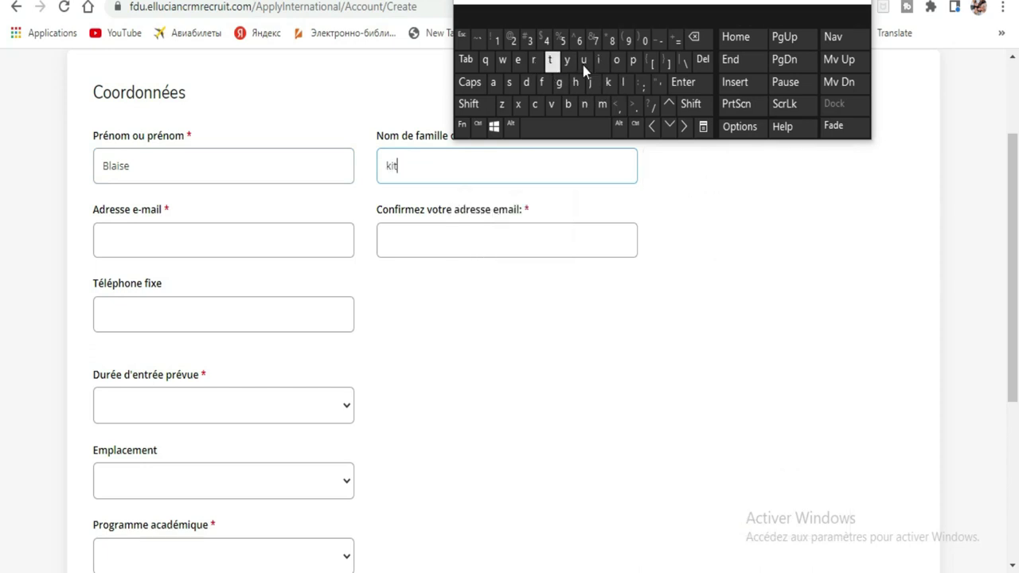
{"action": "left_click", "coordinate": [625, 67]}
Fill in the applicant's e-mail address in the contact details
{"action": "left_click", "coordinate": [172, 244]}
{"action": "left_click", "coordinate": [603, 105]}
{"action": "left_click", "coordinate": [618, 69]}
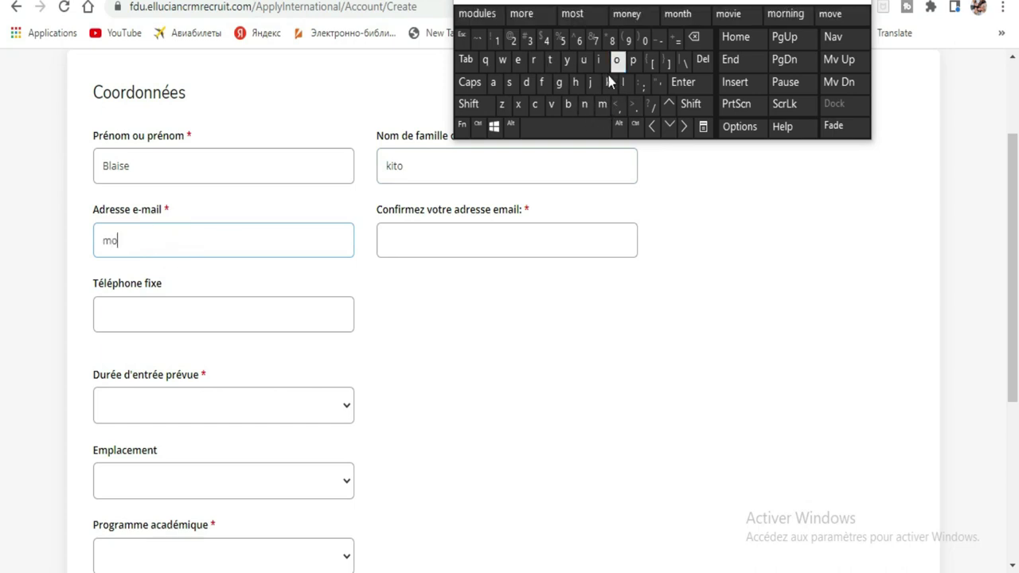
{"action": "left_click", "coordinate": [586, 105]}
{"action": "left_click", "coordinate": [527, 83]}
{"action": "left_click", "coordinate": [521, 67]}
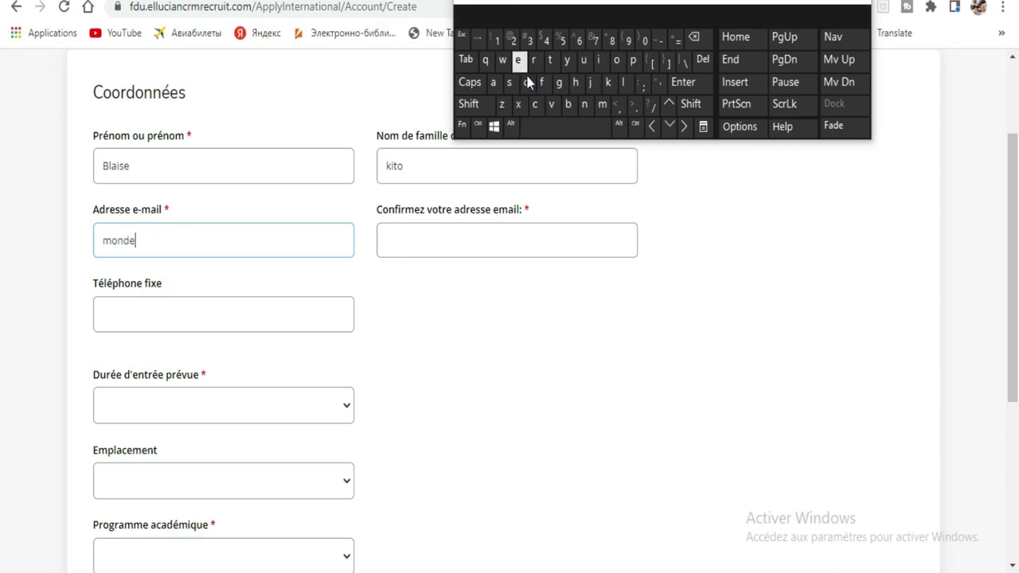
{"action": "left_click", "coordinate": [570, 106]}
{"action": "left_click", "coordinate": [617, 60]}
{"action": "left_click", "coordinate": [582, 58]}
{"action": "left_click", "coordinate": [538, 60]}
{"action": "left_click", "coordinate": [509, 82]}
{"action": "left_click", "coordinate": [517, 60]}
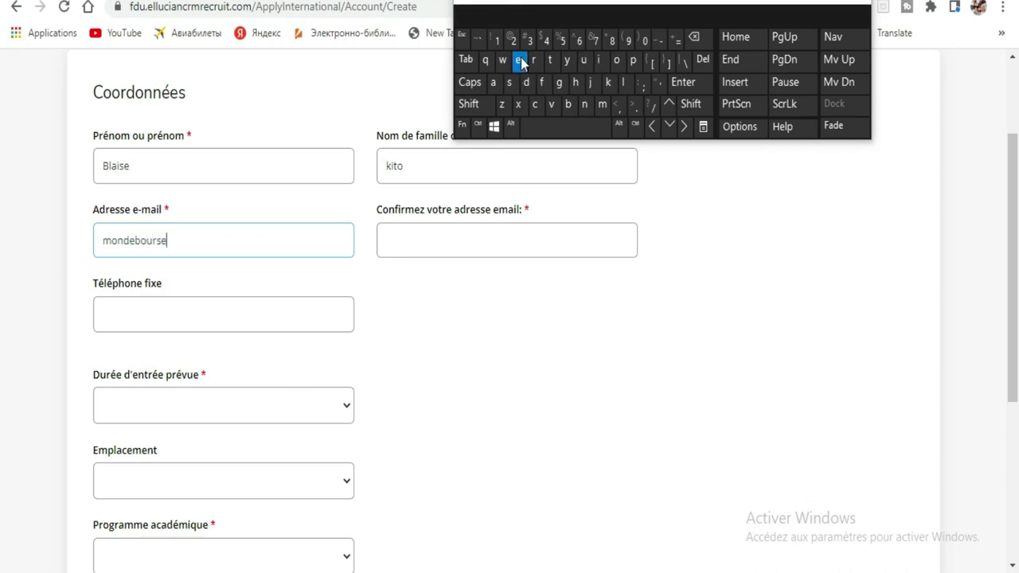
{"action": "left_click", "coordinate": [478, 104]}
{"action": "left_click", "coordinate": [513, 40]}
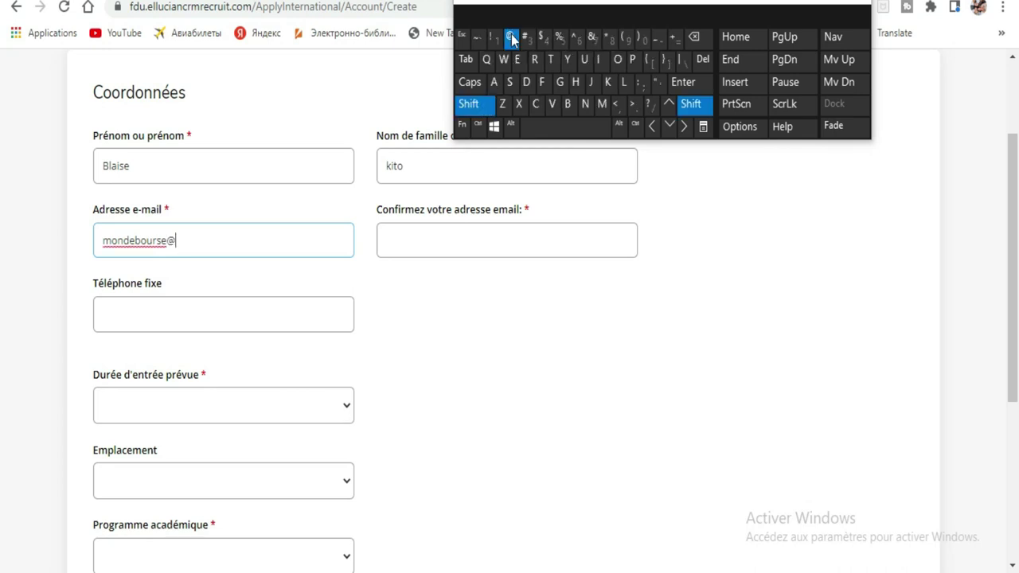
{"action": "left_click", "coordinate": [558, 86]}
{"action": "left_click", "coordinate": [602, 104]}
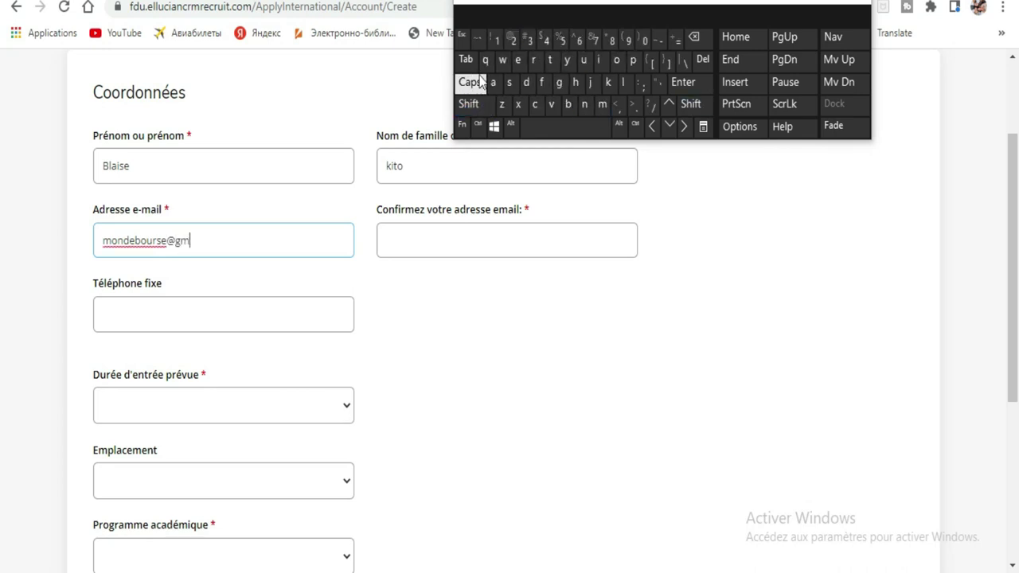
{"action": "left_click", "coordinate": [494, 83]}
{"action": "left_click", "coordinate": [598, 60]}
{"action": "left_click", "coordinate": [624, 83]}
{"action": "left_click", "coordinate": [635, 106]}
{"action": "left_click", "coordinate": [535, 104]}
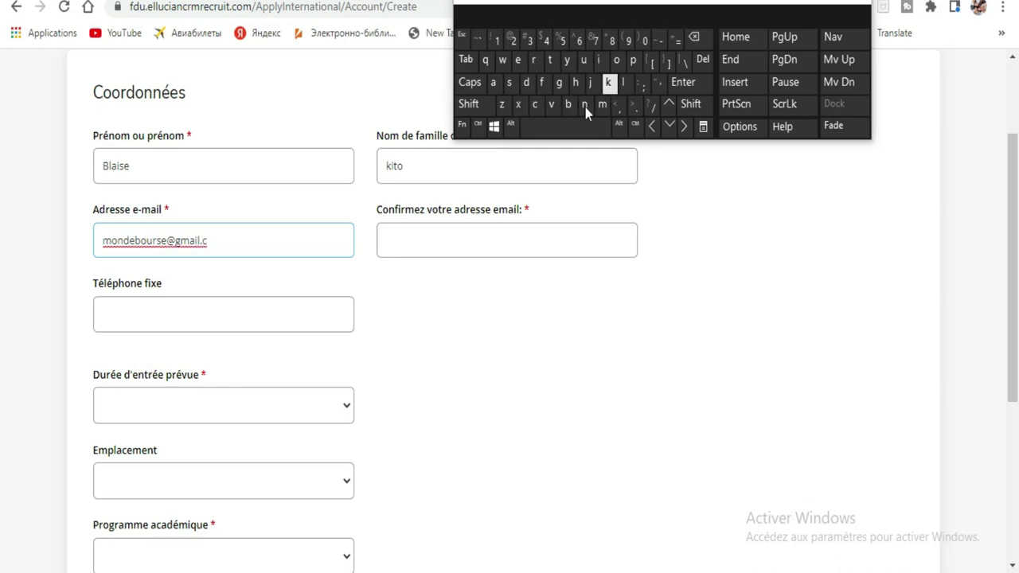
{"action": "left_click", "coordinate": [617, 63]}
{"action": "left_click", "coordinate": [607, 110]}
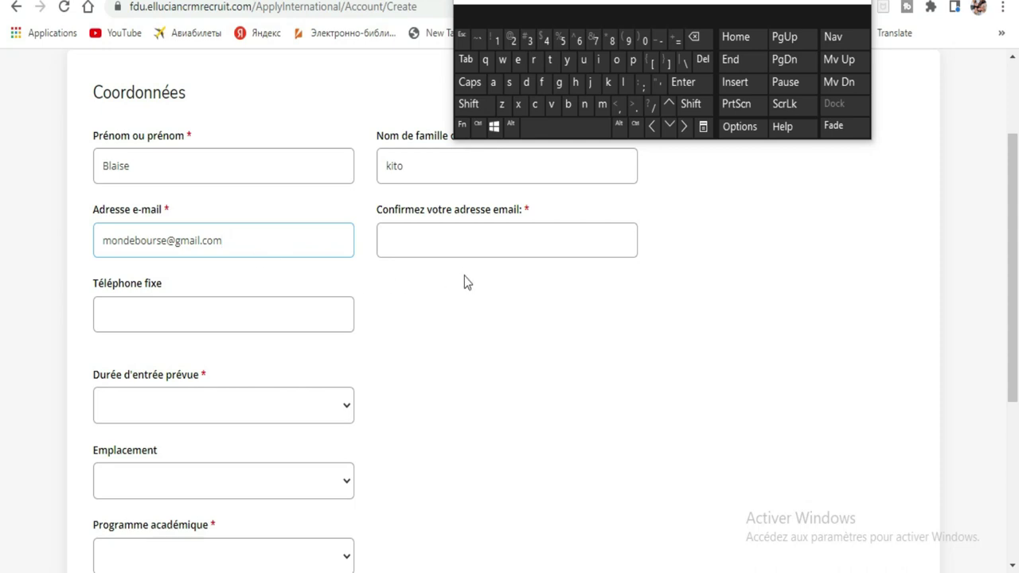
Repeat the applicant's e-mail address in the e-mail confirmation field using the on-screen keyboard
{"action": "left_click", "coordinate": [467, 248]}
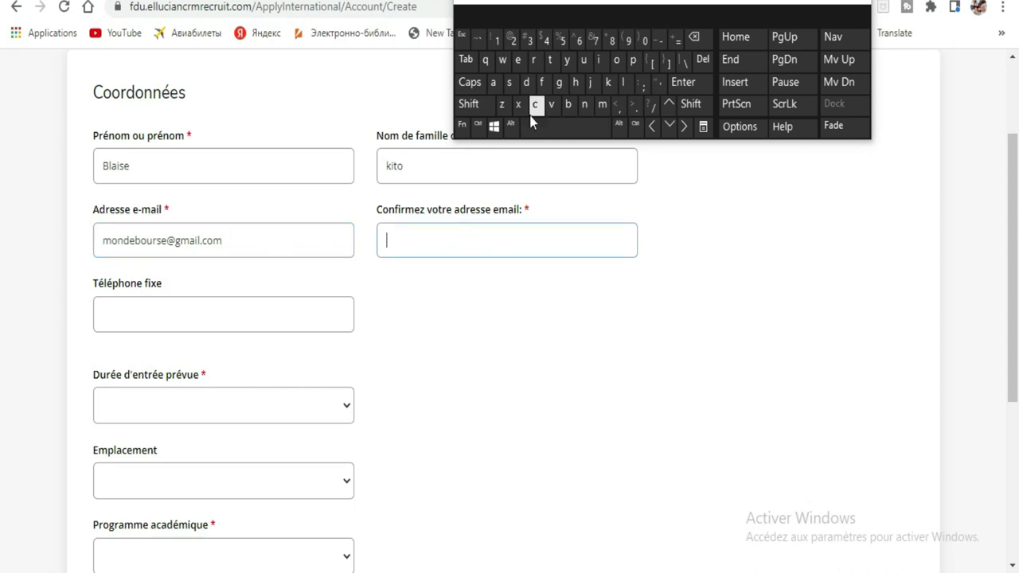
{"action": "left_click", "coordinate": [605, 112]}
{"action": "left_click", "coordinate": [618, 60]}
{"action": "left_click", "coordinate": [585, 104]}
{"action": "left_click", "coordinate": [526, 82]}
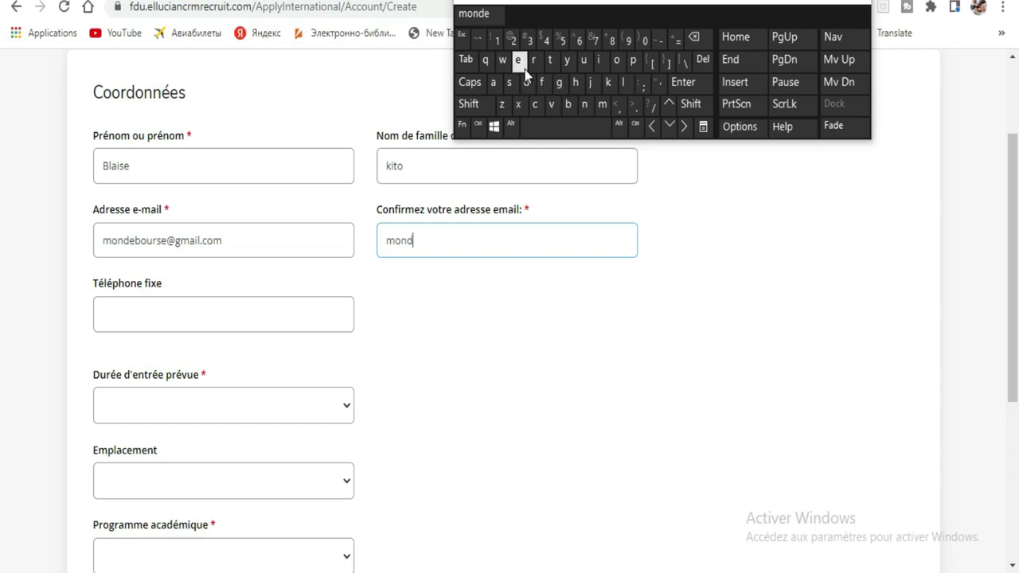
{"action": "left_click", "coordinate": [520, 61]}
{"action": "left_click", "coordinate": [618, 63]}
{"action": "left_click", "coordinate": [583, 60]}
{"action": "left_click", "coordinate": [535, 62]}
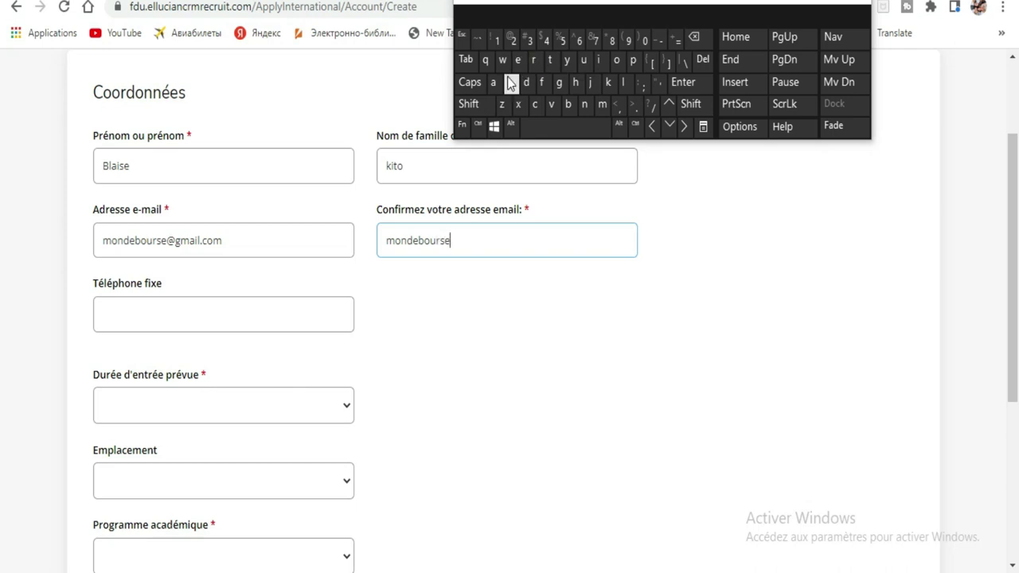
{"action": "left_click", "coordinate": [476, 104]}
{"action": "left_click", "coordinate": [512, 38]}
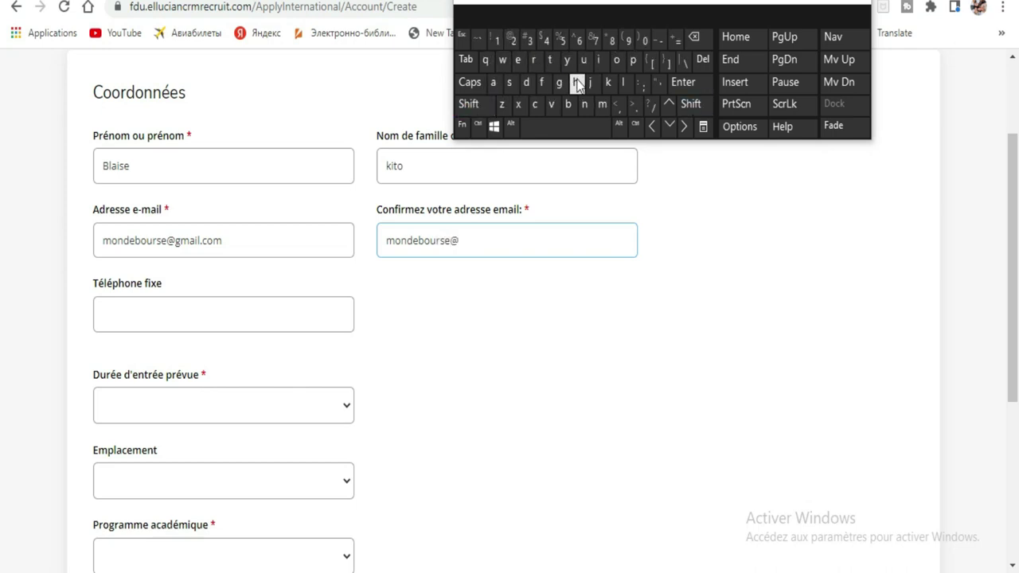
{"action": "left_click", "coordinate": [560, 83]}
{"action": "left_click", "coordinate": [603, 105]}
{"action": "left_click", "coordinate": [495, 85]}
{"action": "left_click", "coordinate": [623, 83]}
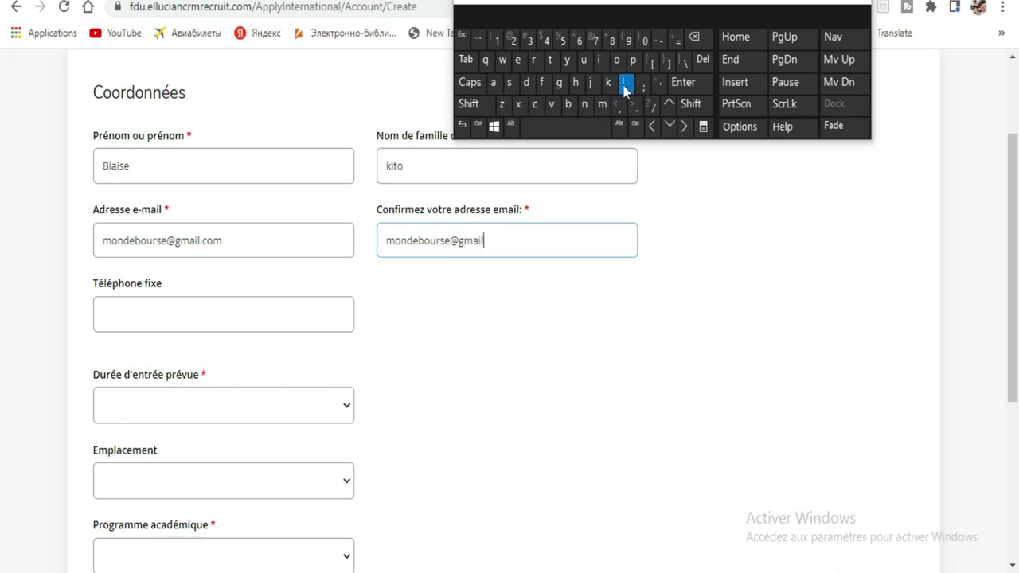
{"action": "left_click", "coordinate": [637, 107]}
{"action": "left_click", "coordinate": [535, 104]}
{"action": "left_click", "coordinate": [617, 60]}
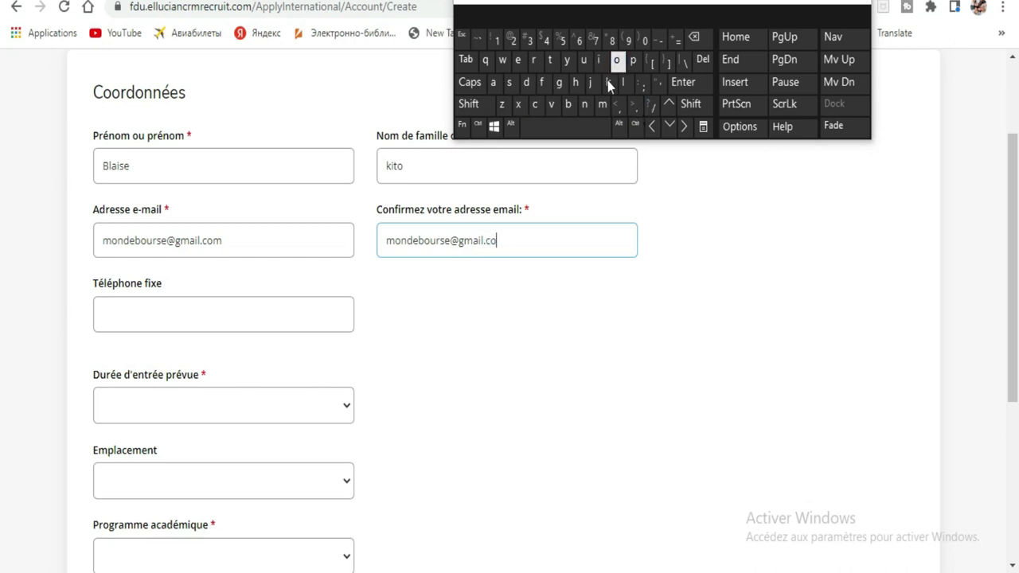
{"action": "left_click", "coordinate": [603, 104]}
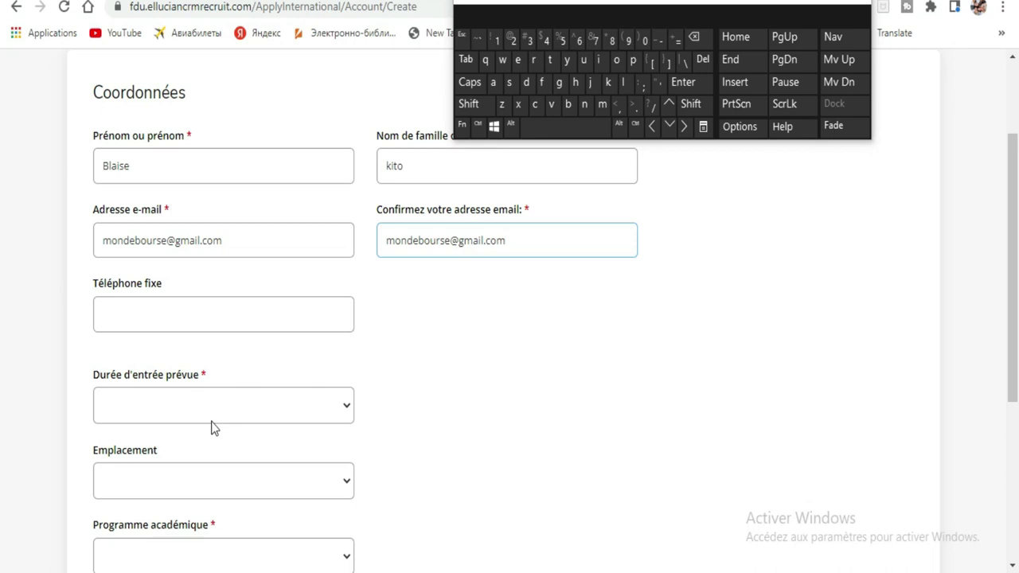
Set the planned entry term to Automne 2022 and the location to Campus de Florham
{"action": "left_click", "coordinate": [242, 421]}
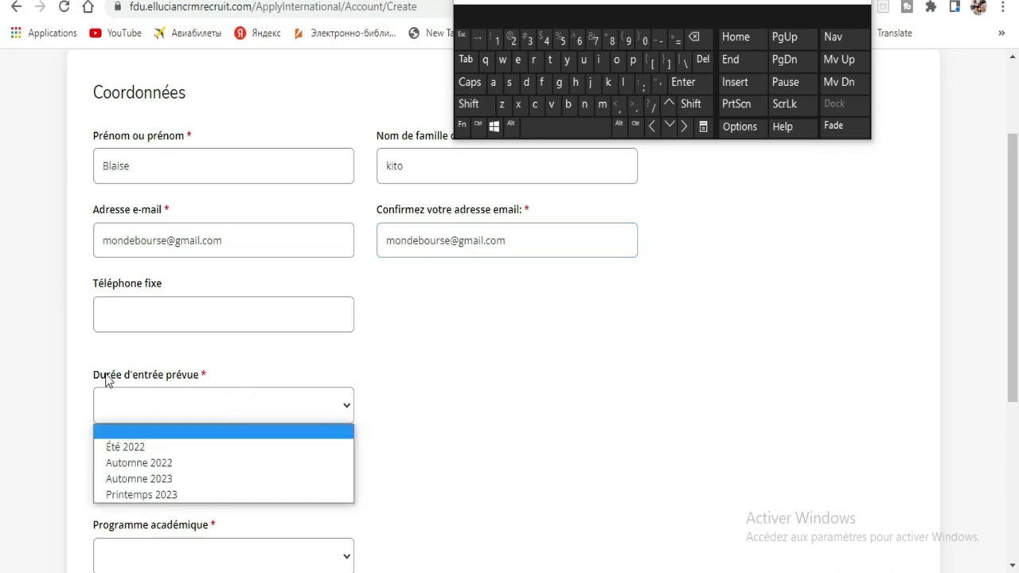
{"action": "left_click", "coordinate": [167, 463]}
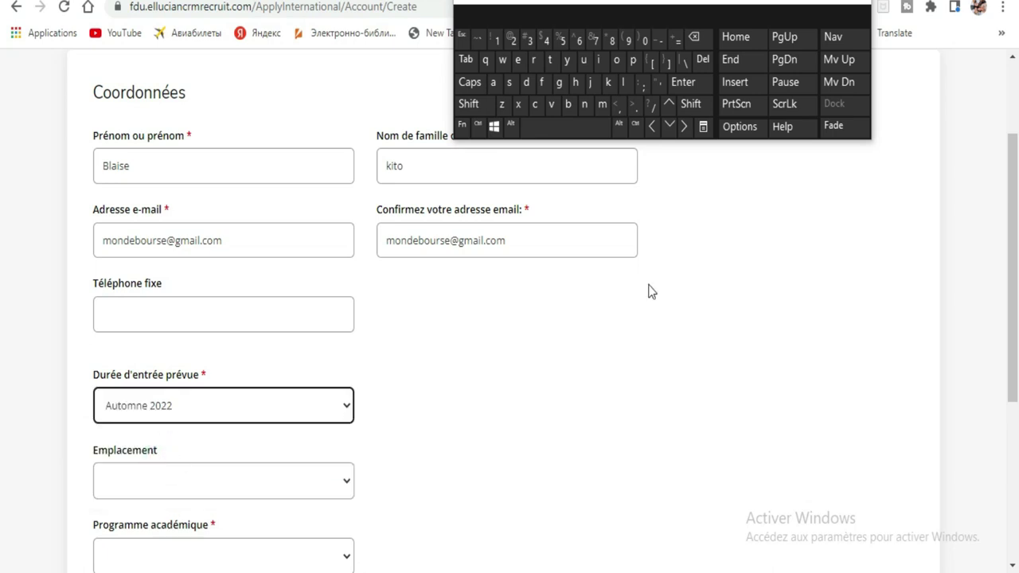
{"action": "scroll", "coordinate": [4, 191], "scroll_direction": "down", "scroll_amount": 1}
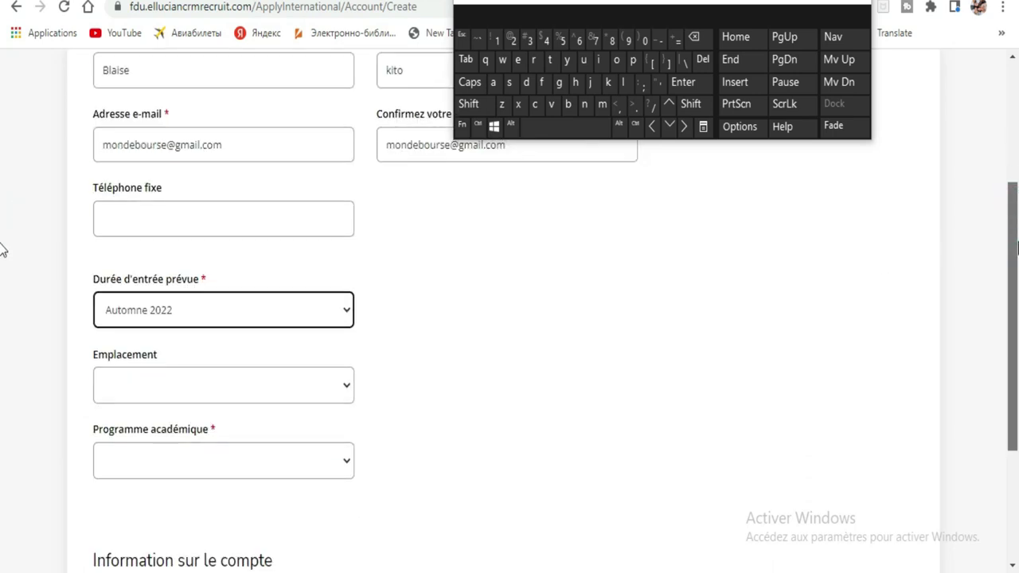
{"action": "left_click", "coordinate": [321, 387]}
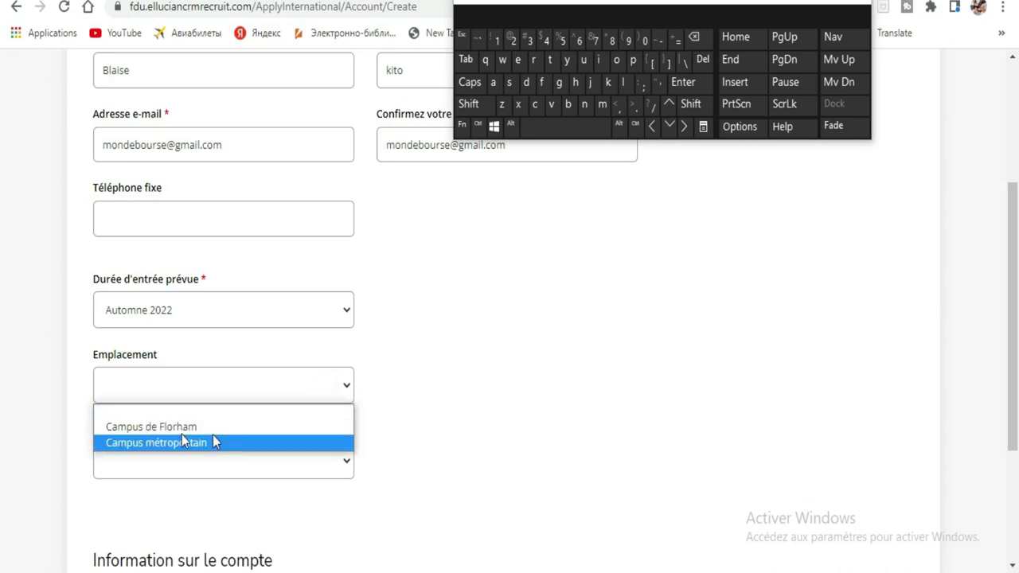
{"action": "left_click", "coordinate": [131, 430]}
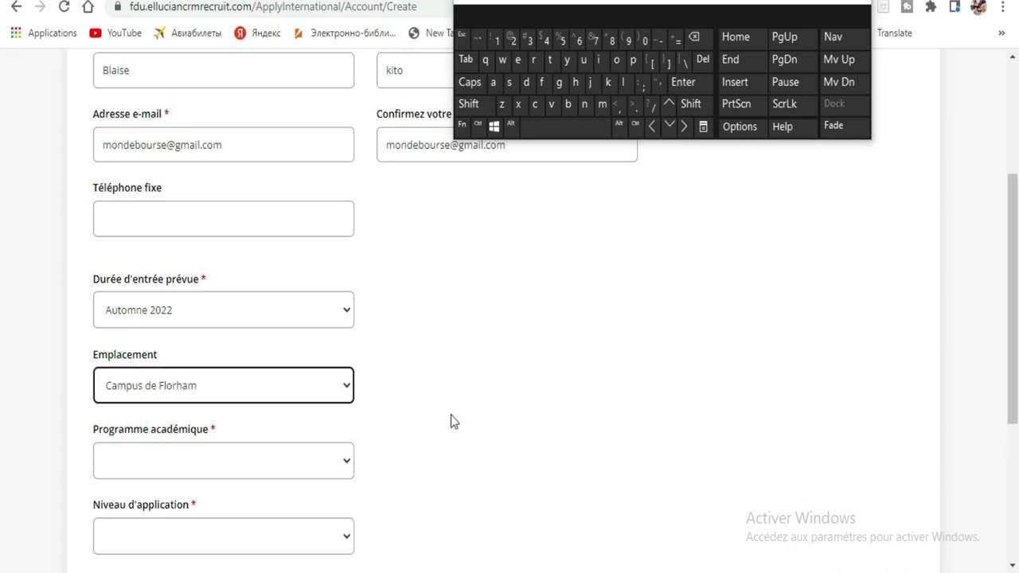
Choose Computer Science - Florham as the academic programme and the Bachelor/Licence option as the application level
{"action": "scroll", "coordinate": [4, 318], "scroll_direction": "down", "scroll_amount": 2}
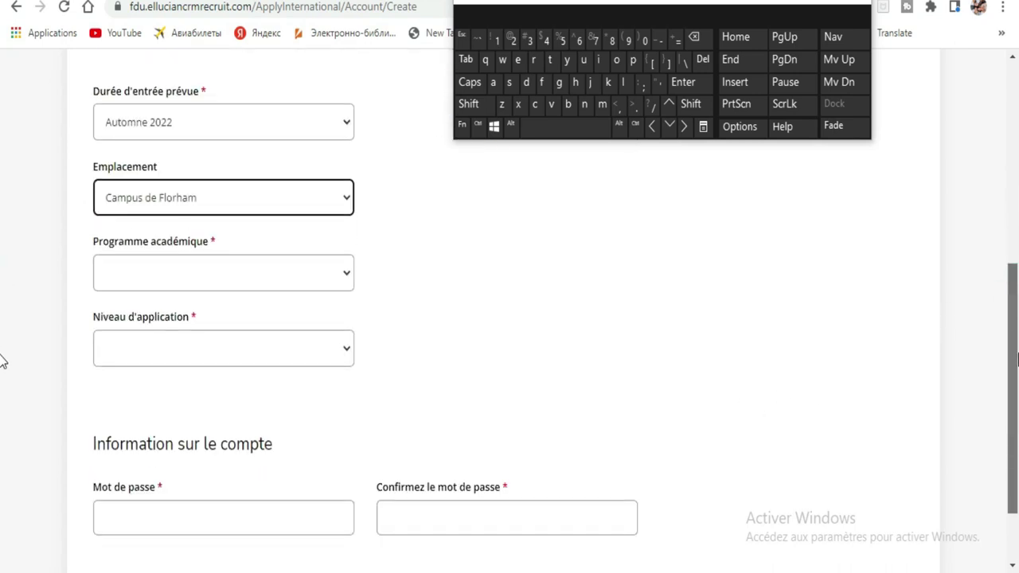
{"action": "left_click", "coordinate": [260, 275]}
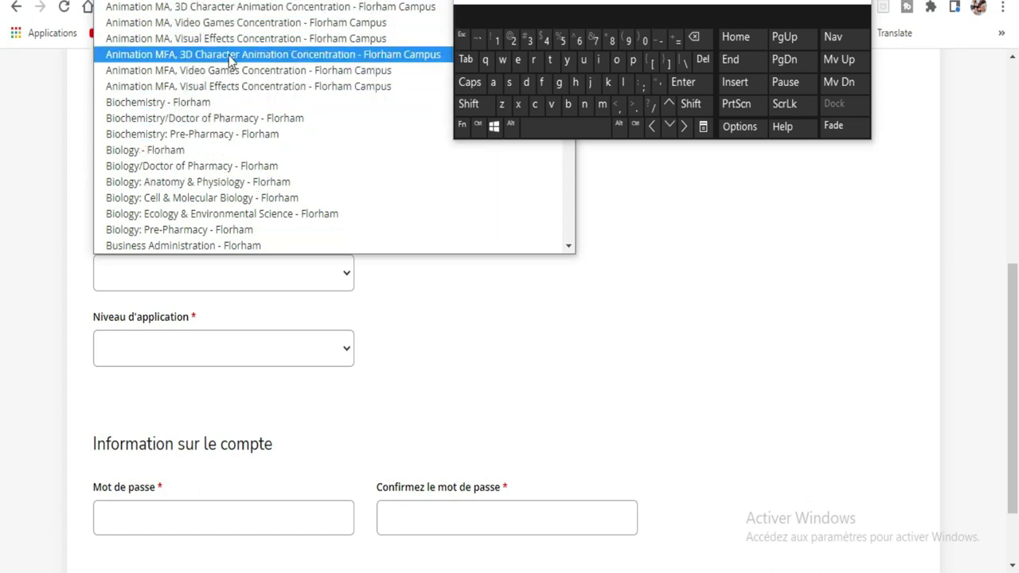
{"action": "left_click", "coordinate": [570, 248]}
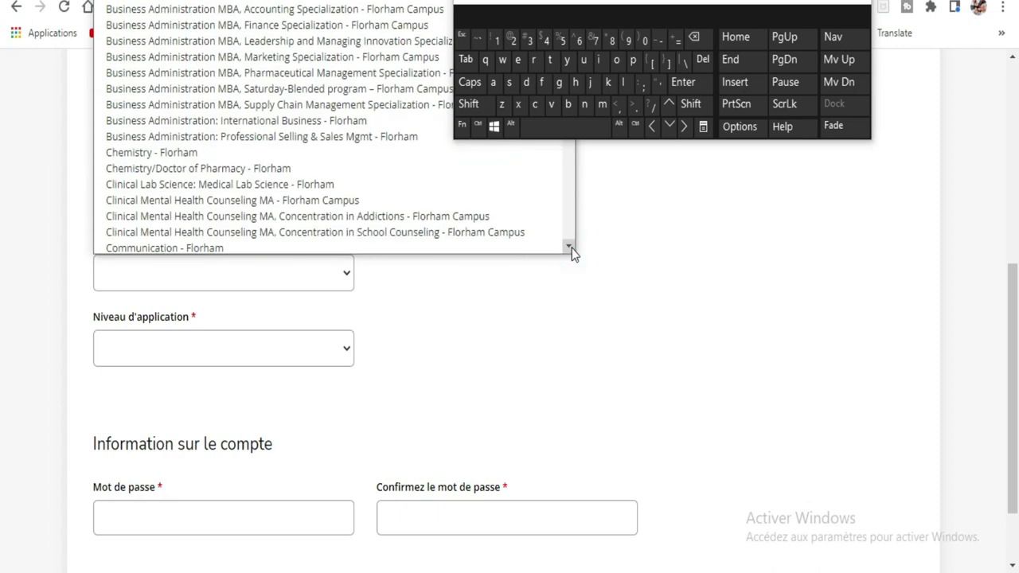
{"action": "left_click", "coordinate": [570, 248]}
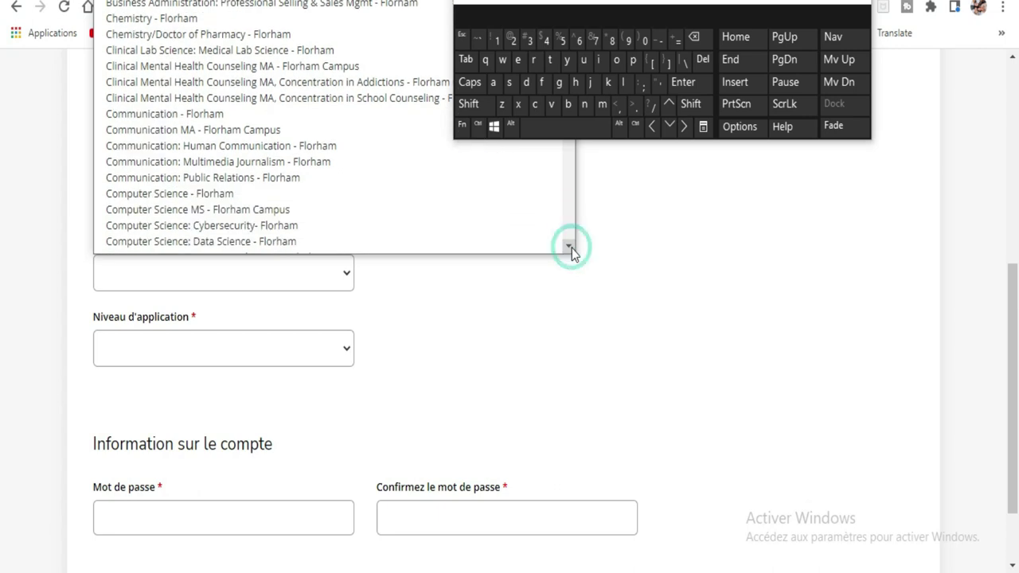
{"action": "left_click", "coordinate": [570, 249]}
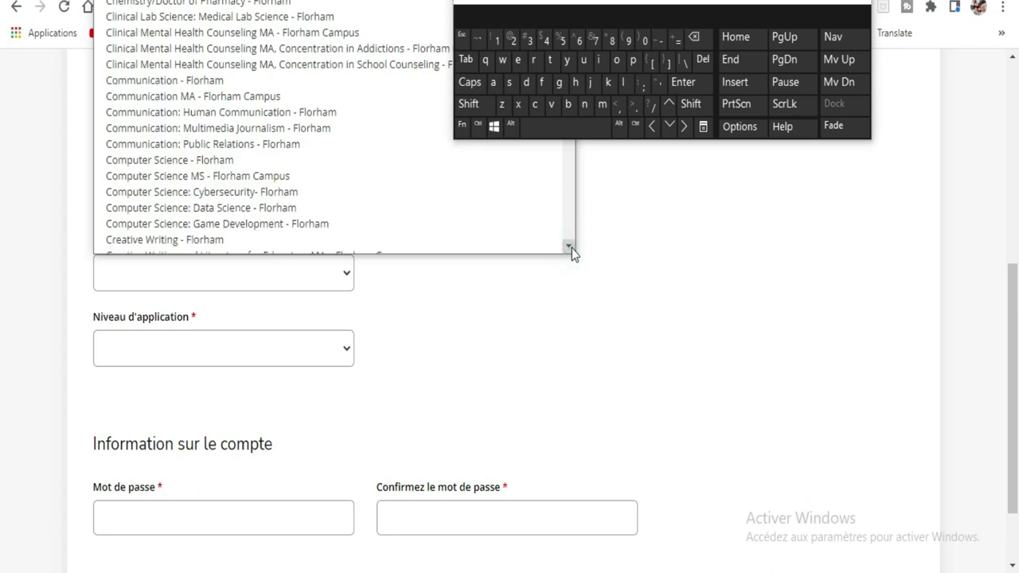
{"action": "left_click", "coordinate": [422, 160]}
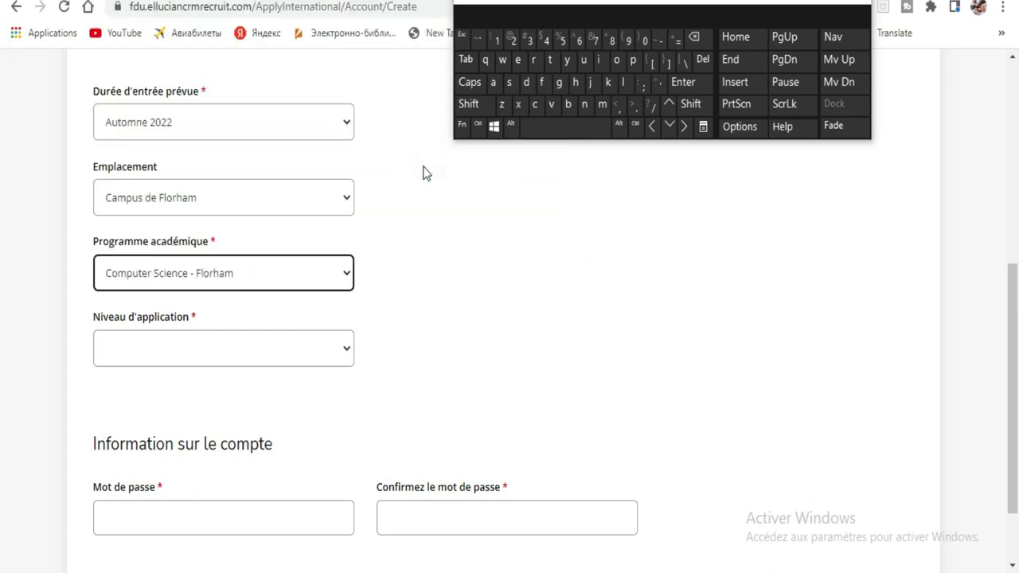
{"action": "left_click", "coordinate": [326, 359]}
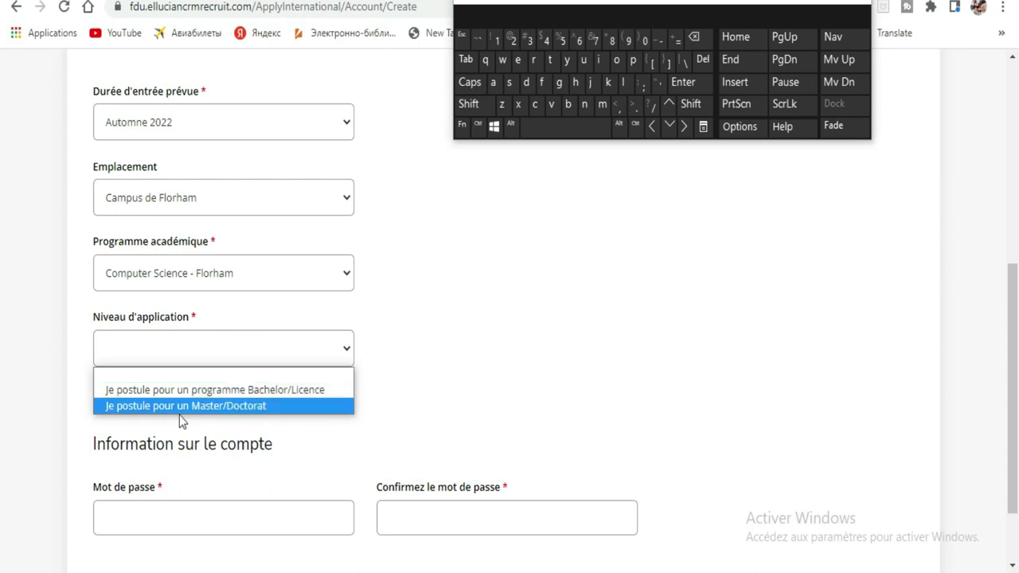
{"action": "left_click", "coordinate": [305, 390]}
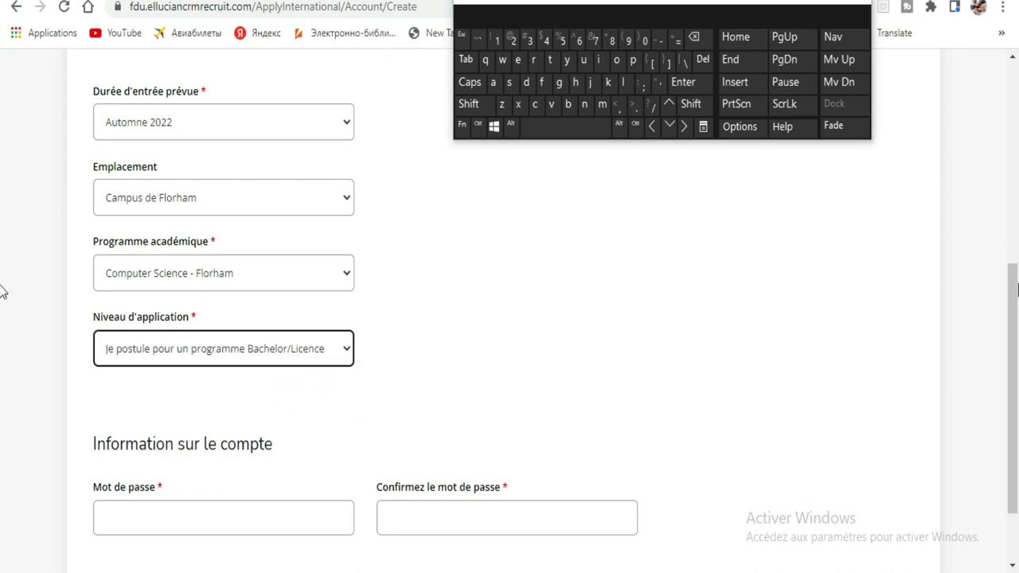
Enter the account password in the account information section and repeat it in the confirmation field
{"action": "scroll", "coordinate": [582, 501], "scroll_direction": "down", "scroll_amount": 2}
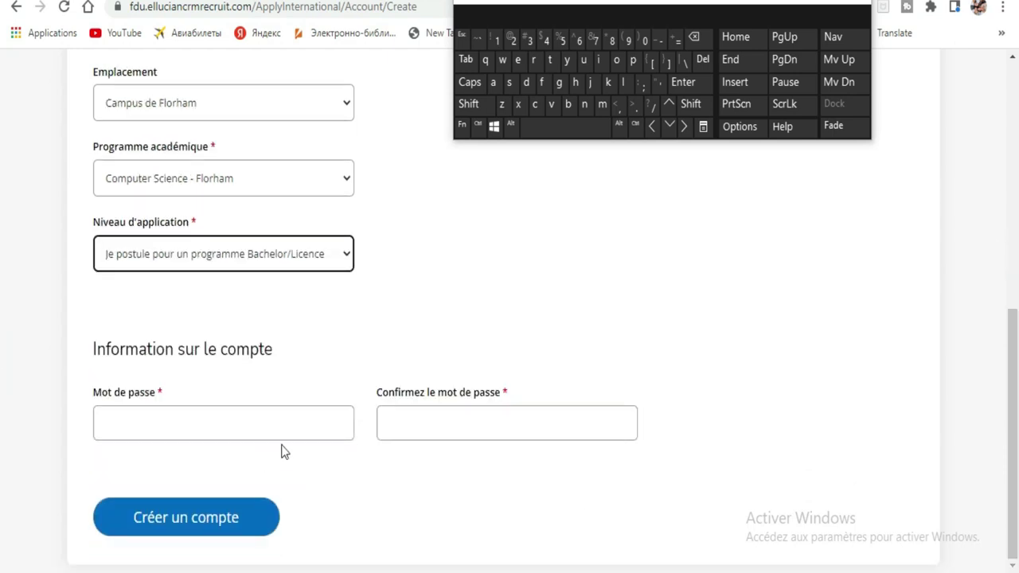
{"action": "left_click", "coordinate": [308, 422]}
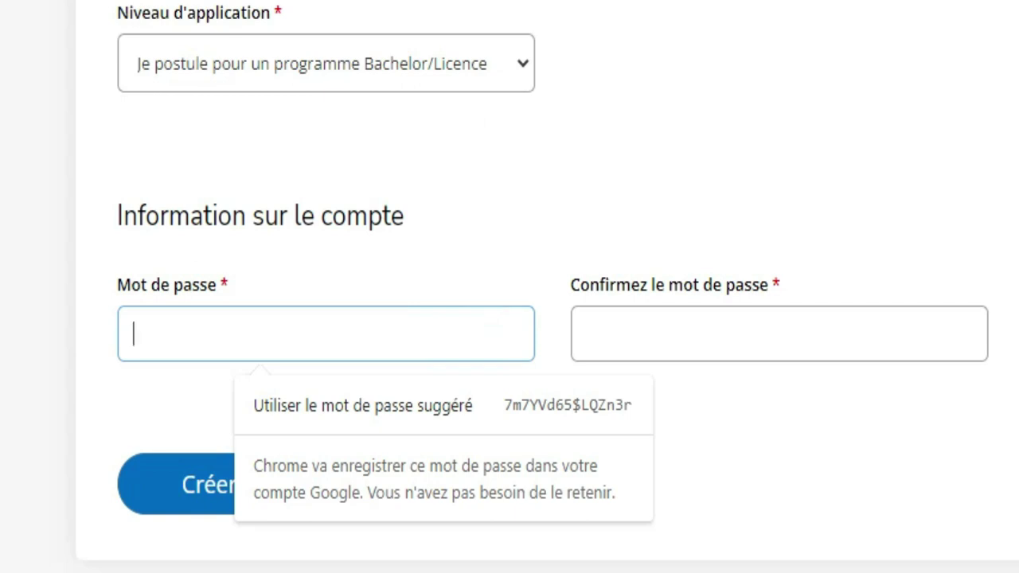
{"action": "type", "text": "•"}
{"action": "type", "text": "•••••"}
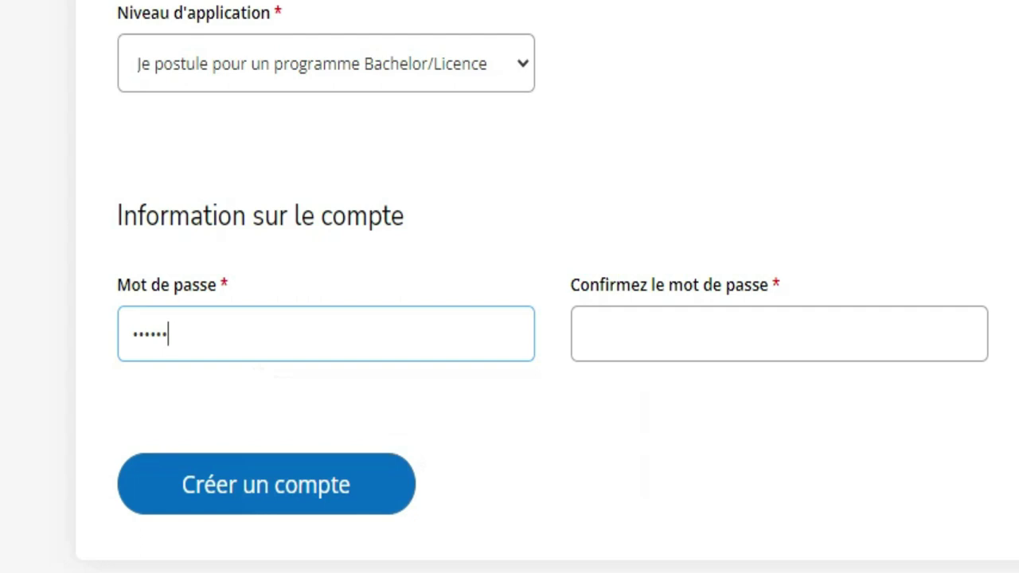
{"action": "key", "text": "BackSpace"}
{"action": "key", "text": "BackSpace"}
{"action": "key", "text": "BackSpace"}
{"action": "key", "text": "BackSpace"}
{"action": "key", "text": "BackSpace"}
{"action": "key", "text": "BackSpace"}
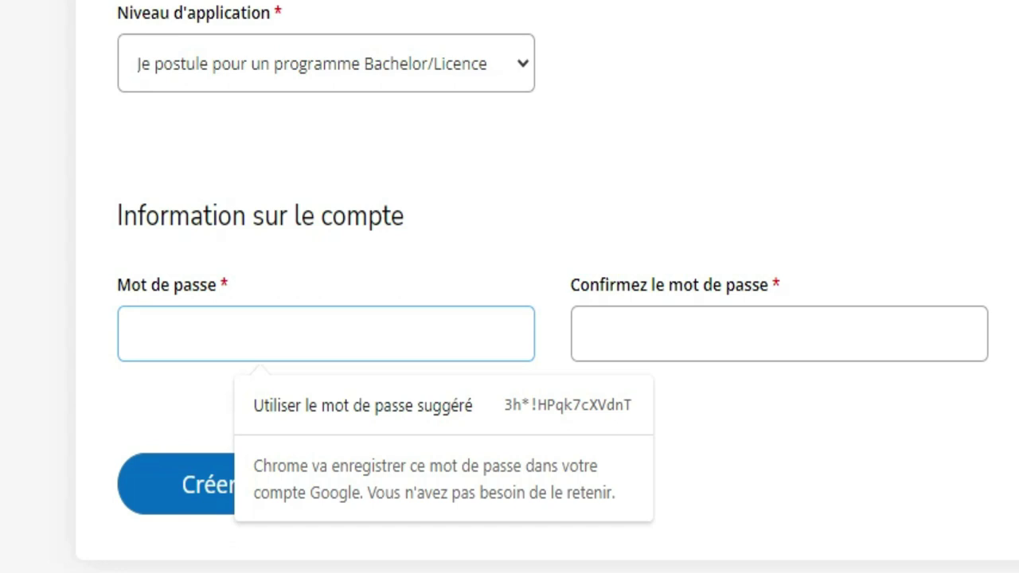
{"action": "type", "text": "•••••••"}
{"action": "left_click", "coordinate": [660, 335]}
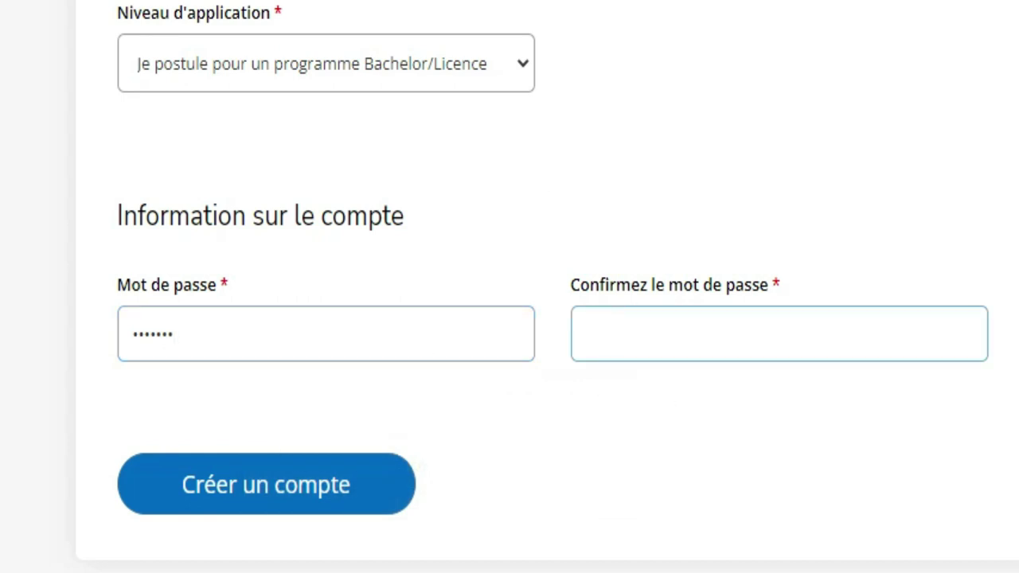
{"action": "type", "text": "•••••••"}
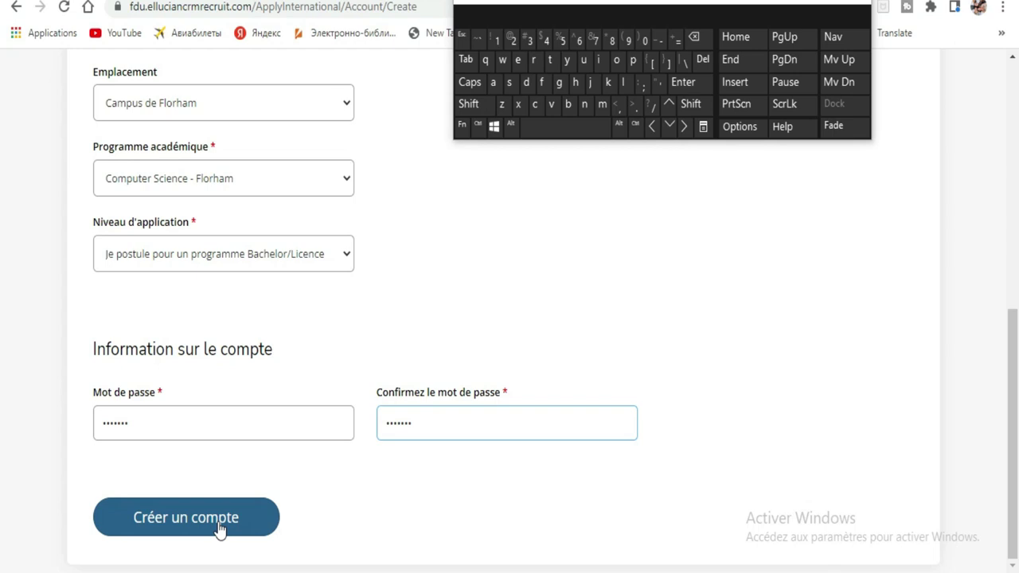
Submit the form to create the account and let the browser save the login credentials
{"action": "left_click", "coordinate": [220, 526]}
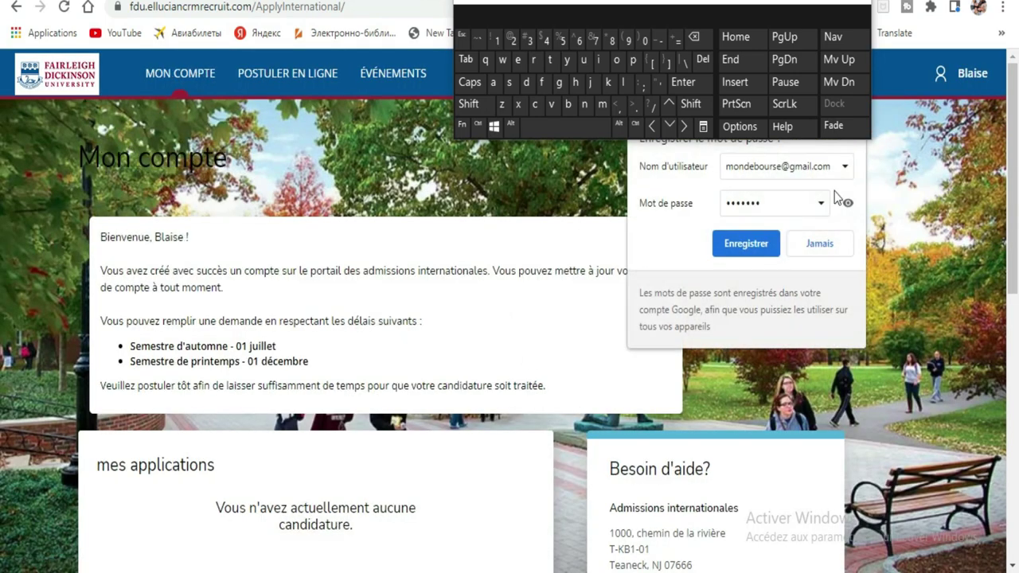
{"action": "left_click", "coordinate": [746, 243]}
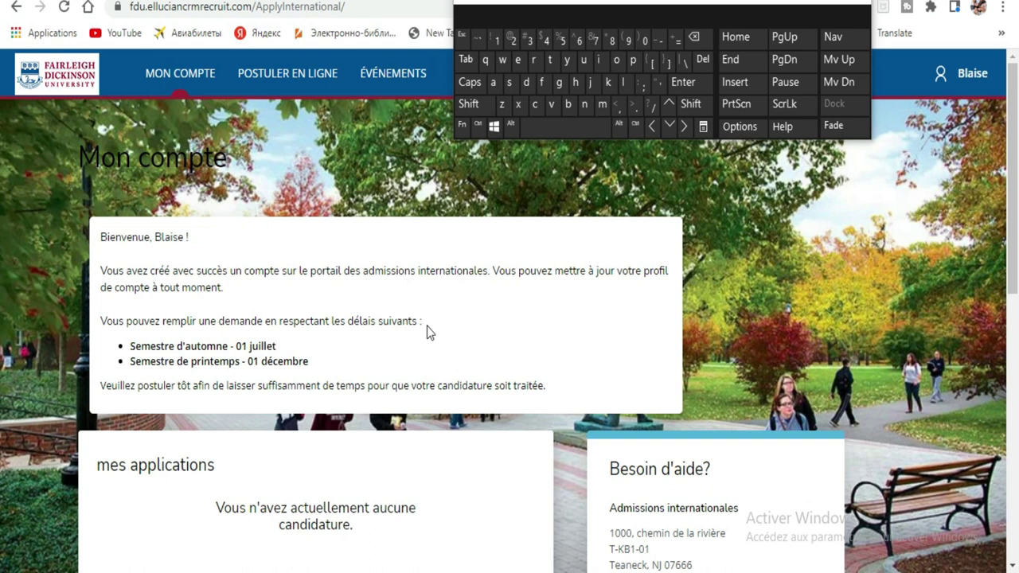
Review the autumn and spring application deadlines and the profile details on the account page, and start a new application
{"action": "left_click_drag", "start_coordinate": [130, 348], "coordinate": [279, 352]}
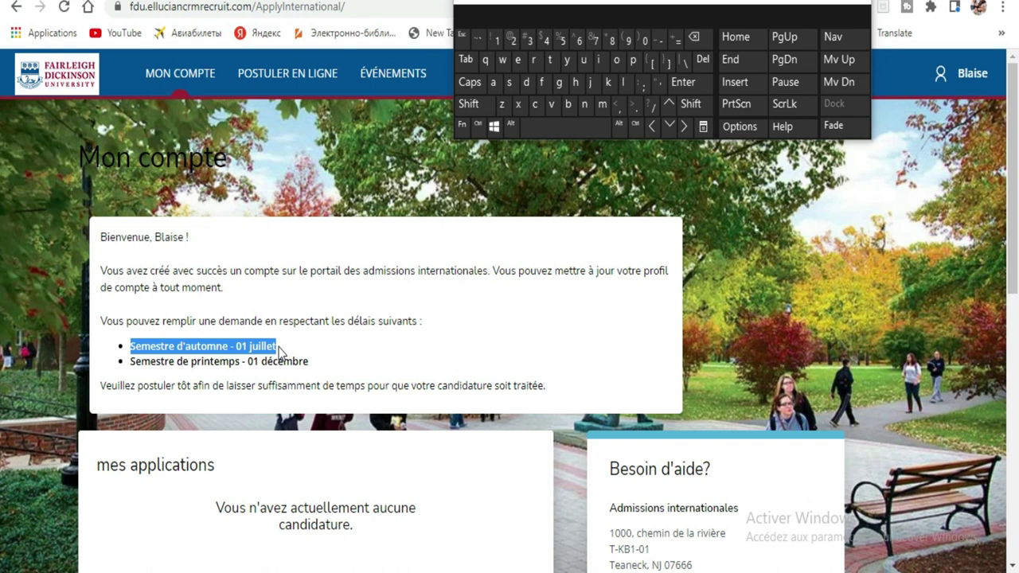
{"action": "left_click_drag", "start_coordinate": [126, 365], "coordinate": [318, 363]}
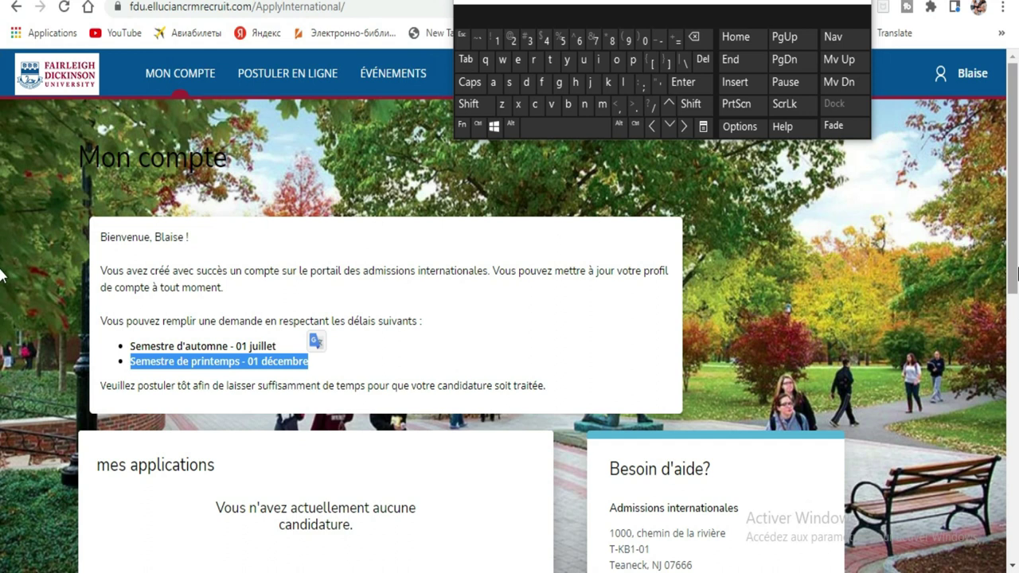
{"action": "left_click_drag", "start_coordinate": [1018, 136], "coordinate": [1017, 257]}
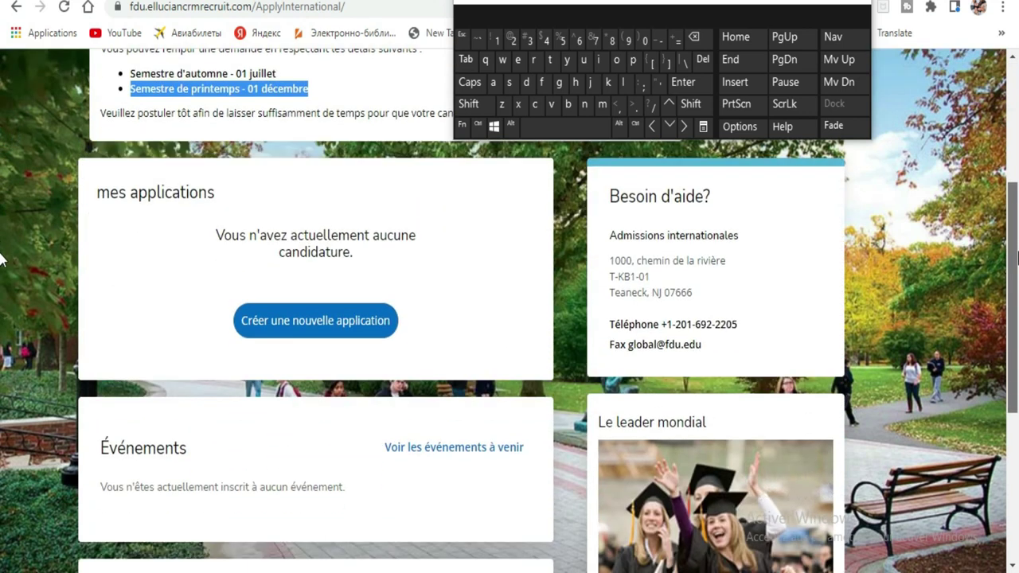
{"action": "left_click_drag", "start_coordinate": [1017, 257], "coordinate": [1017, 432]}
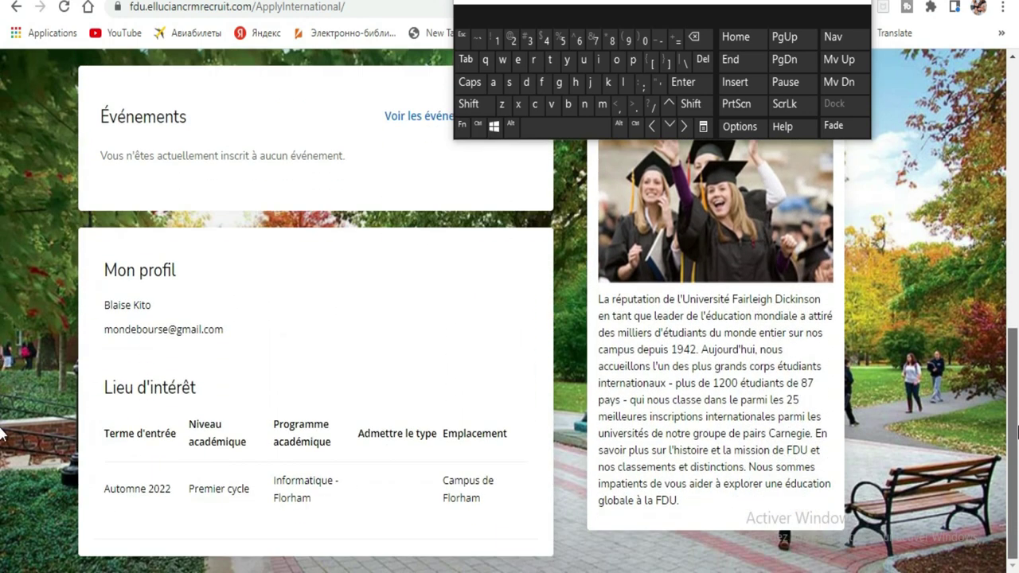
{"action": "left_click_drag", "start_coordinate": [1017, 432], "coordinate": [1018, 218]}
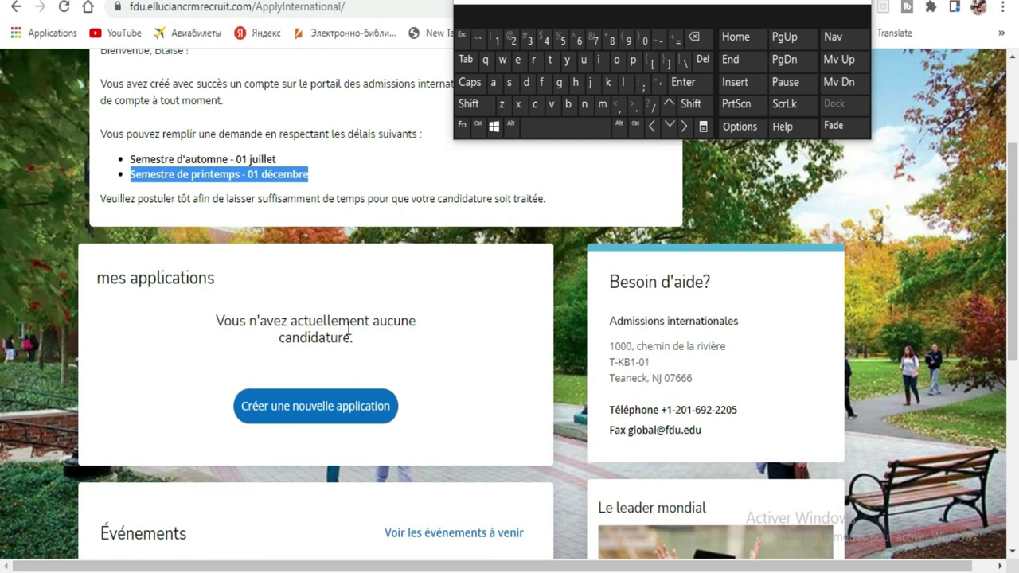
{"action": "left_click", "coordinate": [327, 406]}
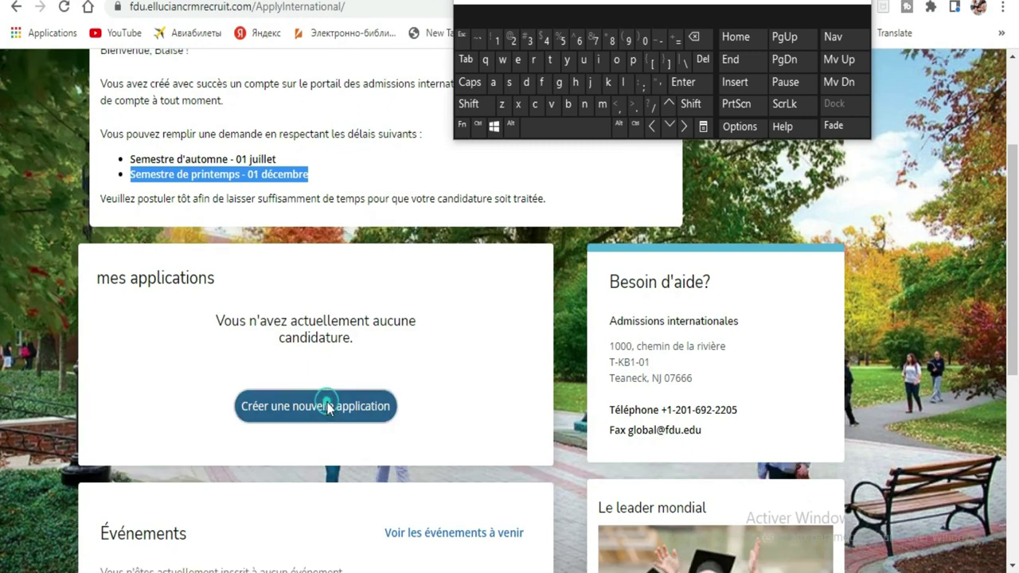